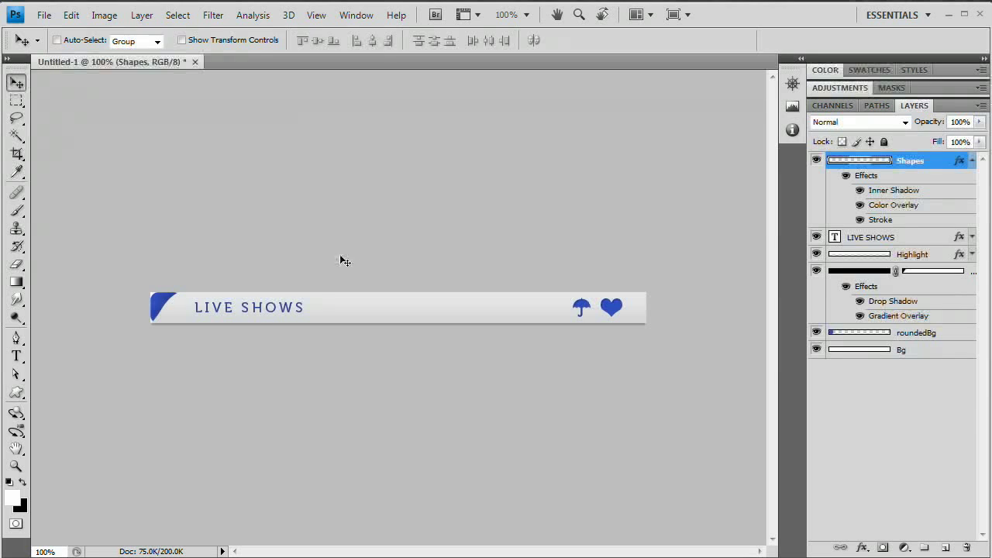
Create a new RGB document 640 pixels wide and 40 pixels high at 72 pixels/inch with a white background.
left_click(44, 15)
left_click(60, 34)
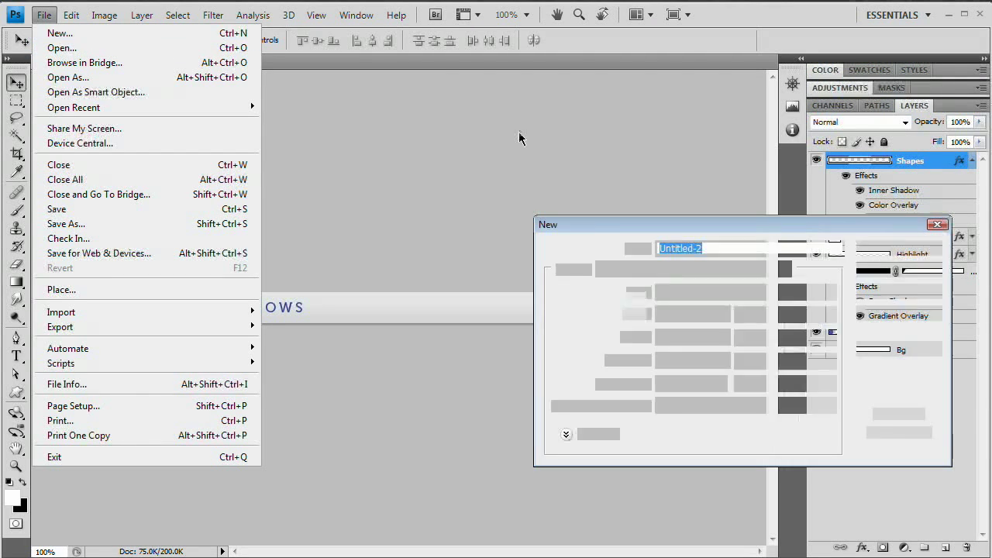
left_click_drag(621, 225, 372, 168)
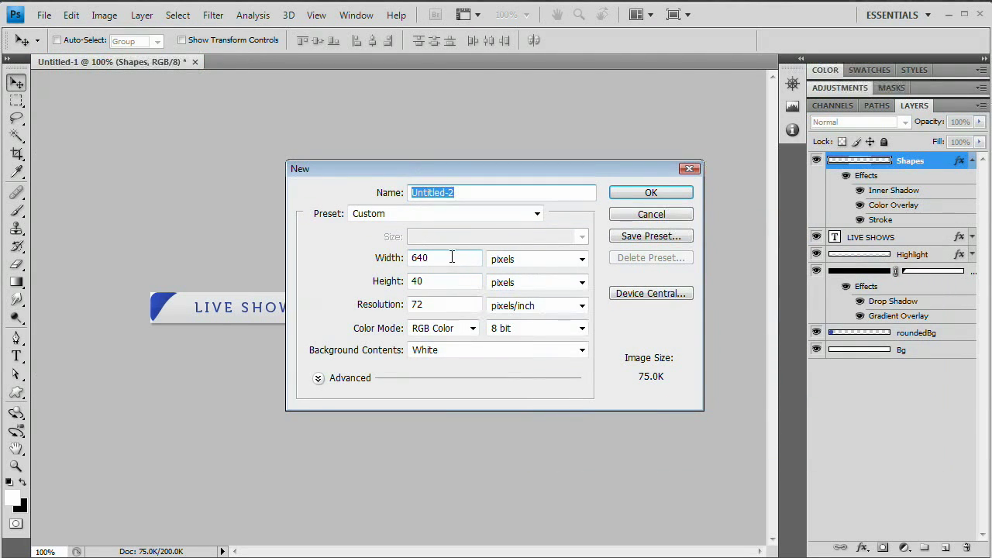
left_click_drag(452, 258, 387, 261)
left_click_drag(444, 282, 381, 271)
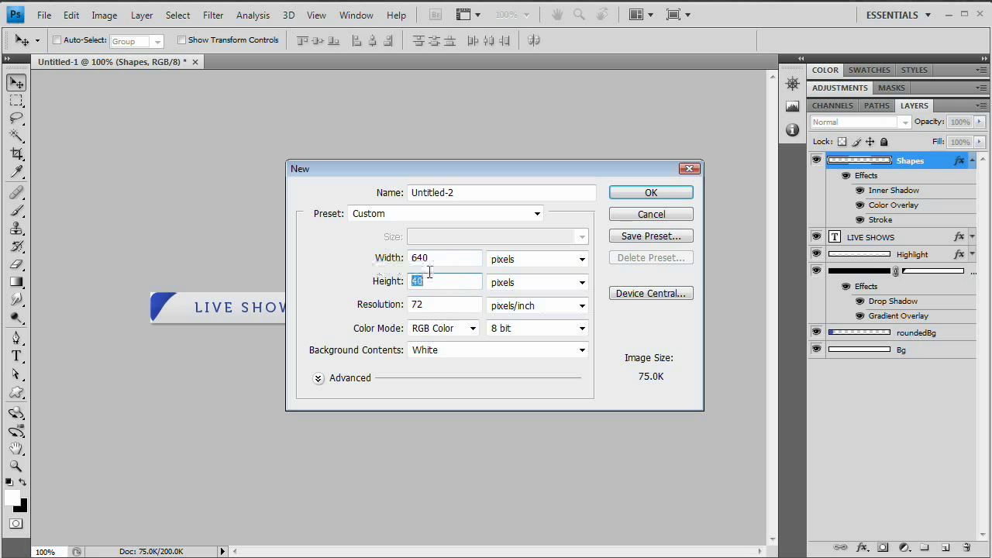
left_click(429, 271)
double_click(420, 281)
left_click(657, 193)
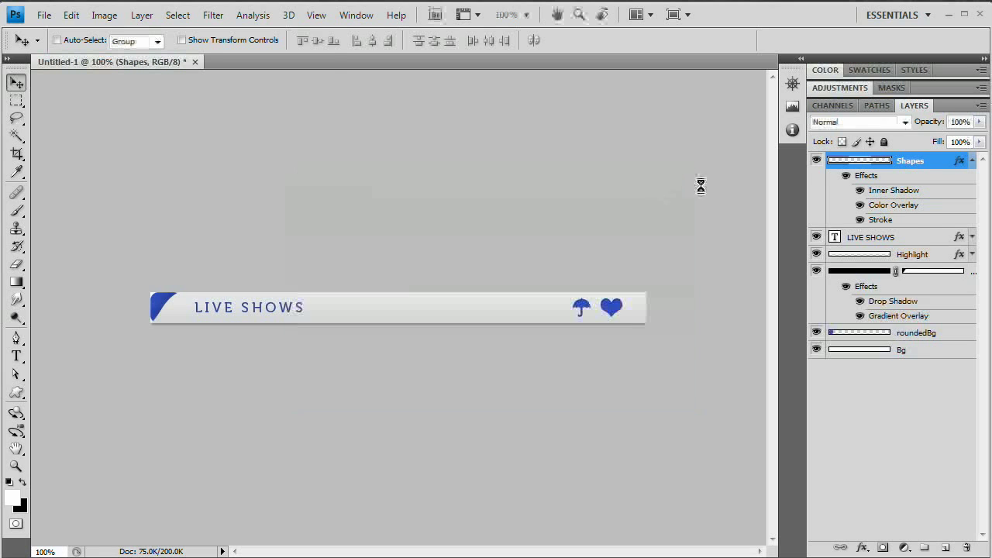
Convert the locked Background into a regular layer named Bg.
double_click(898, 169)
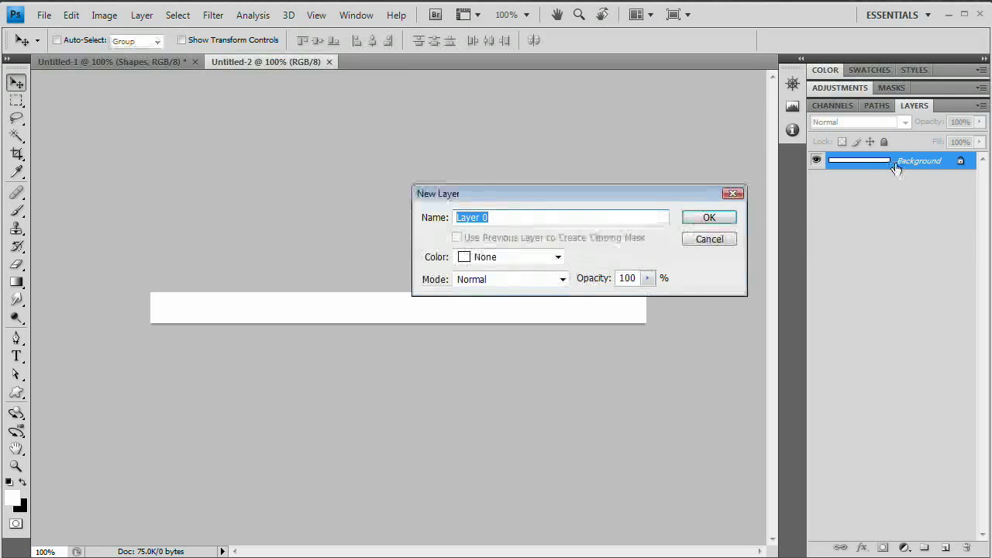
type("Bg")
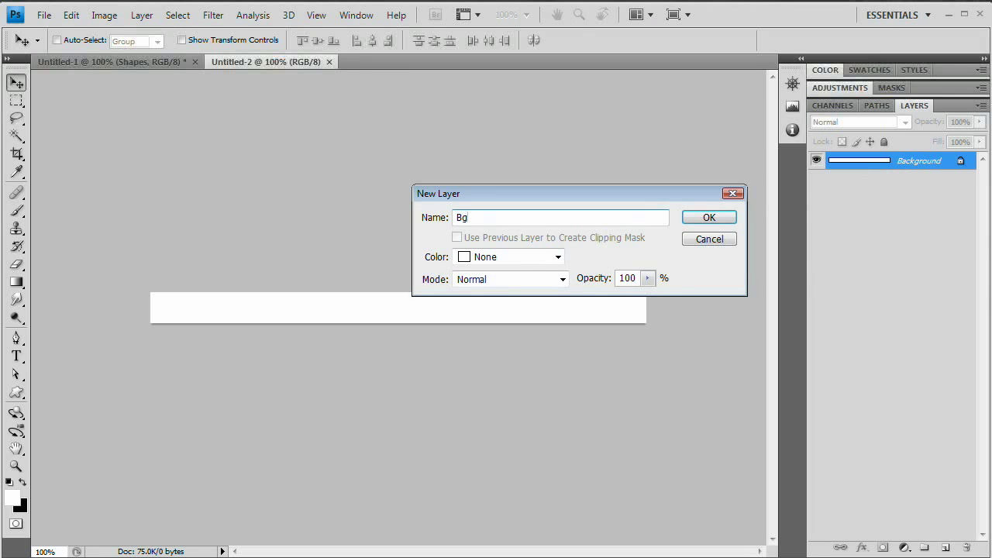
key("Return")
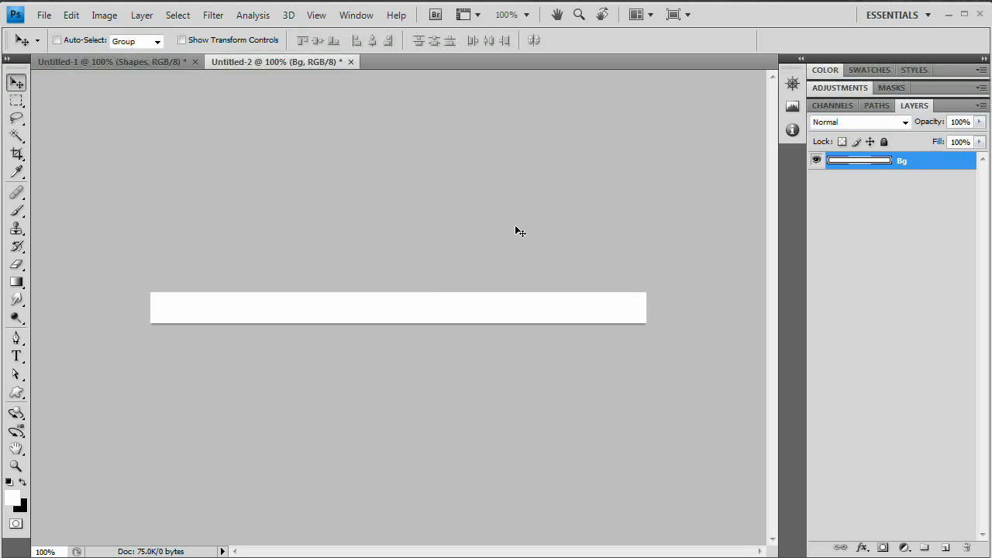
Hide and show the Bg layer a few times to compare the canvas with and without its white background.
left_click(816, 160)
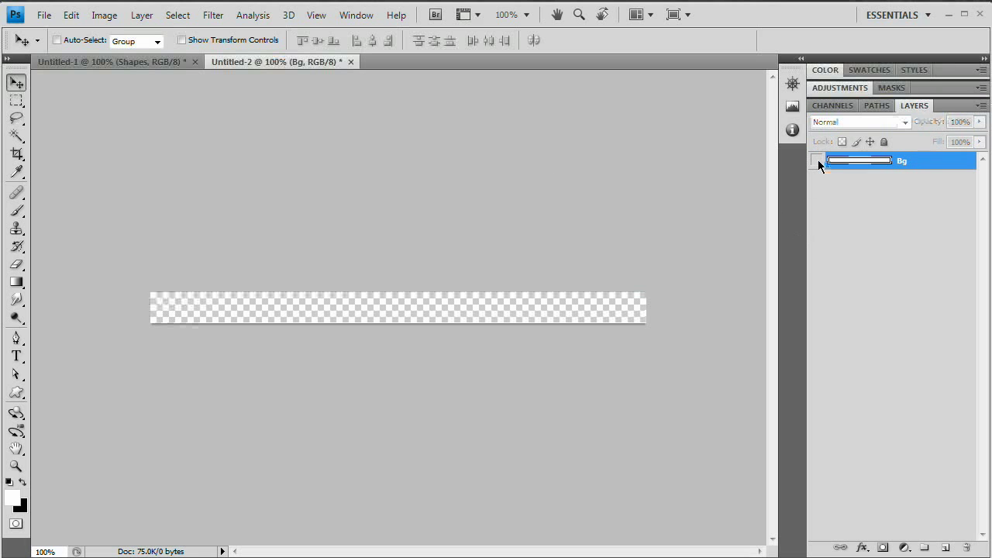
left_click(817, 160)
left_click(817, 160)
left_click(817, 159)
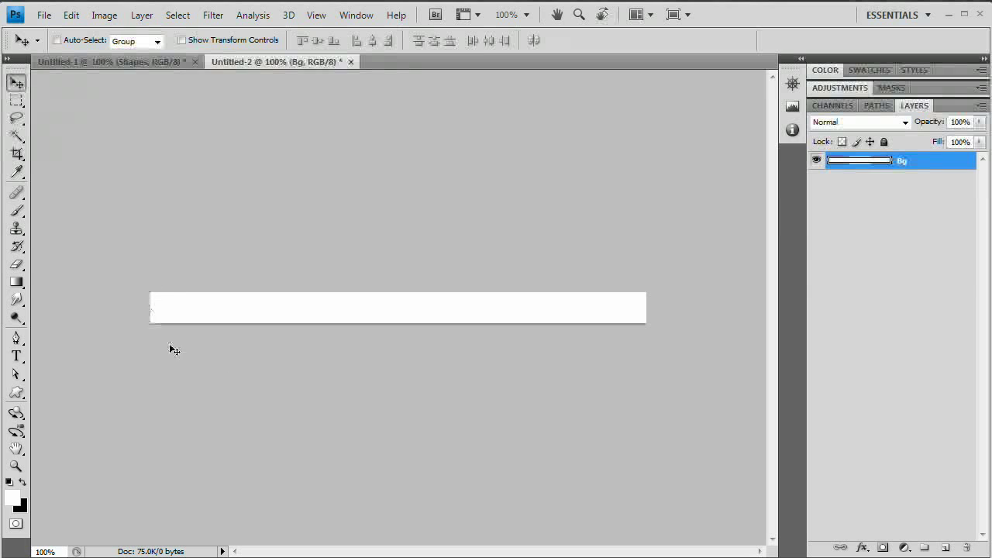
left_click(816, 160)
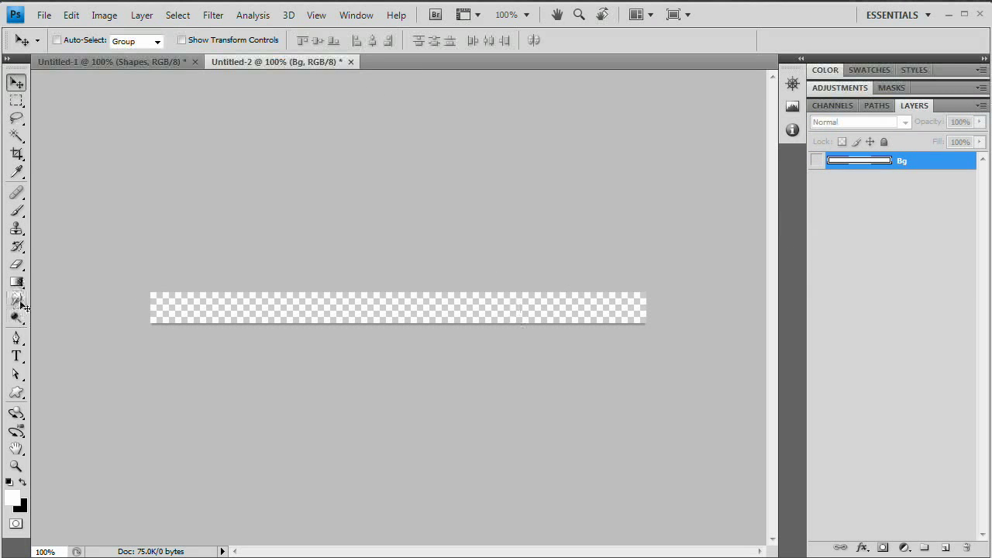
left_click(817, 160)
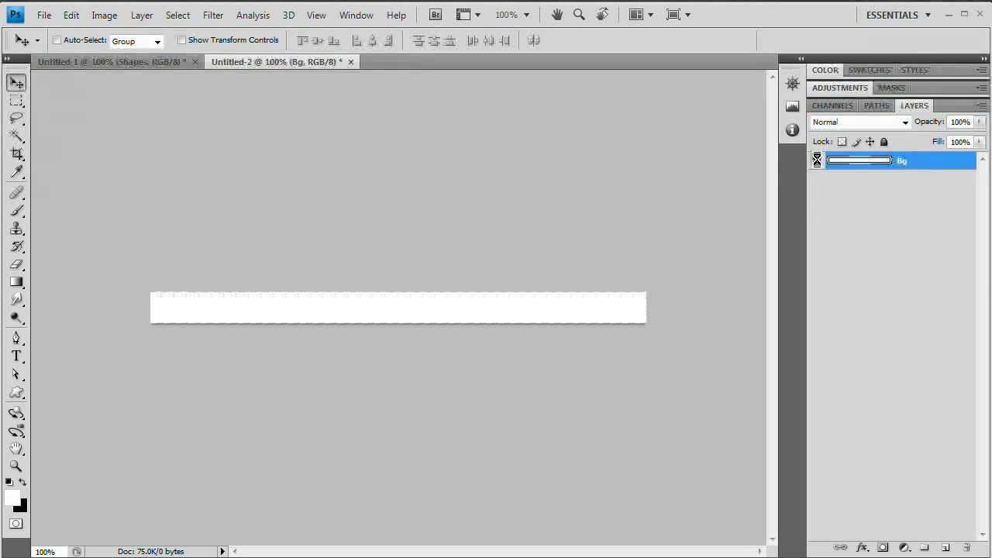
Add a new layer above Bg and name it roundShape.
left_click(944, 549)
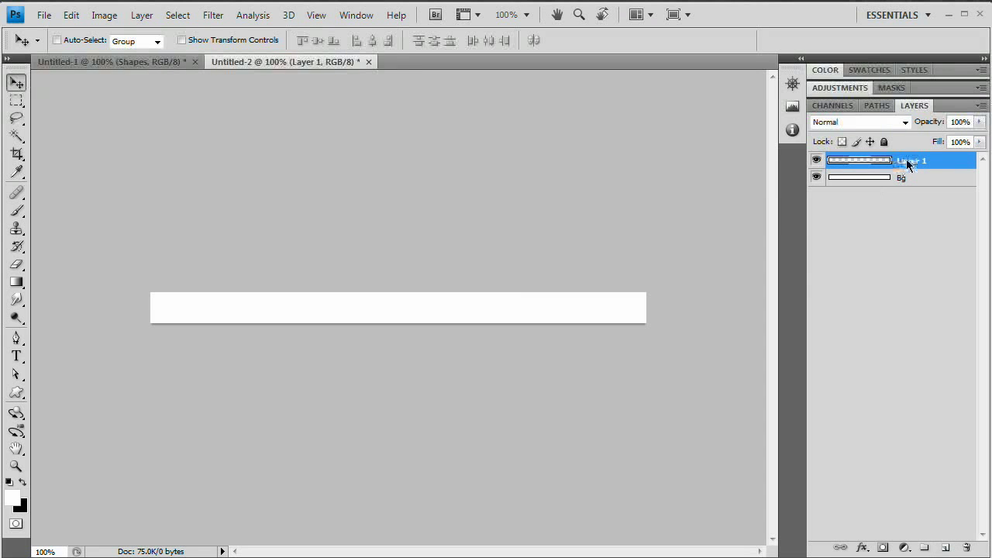
double_click(901, 163)
type("coundShape")
key("Return")
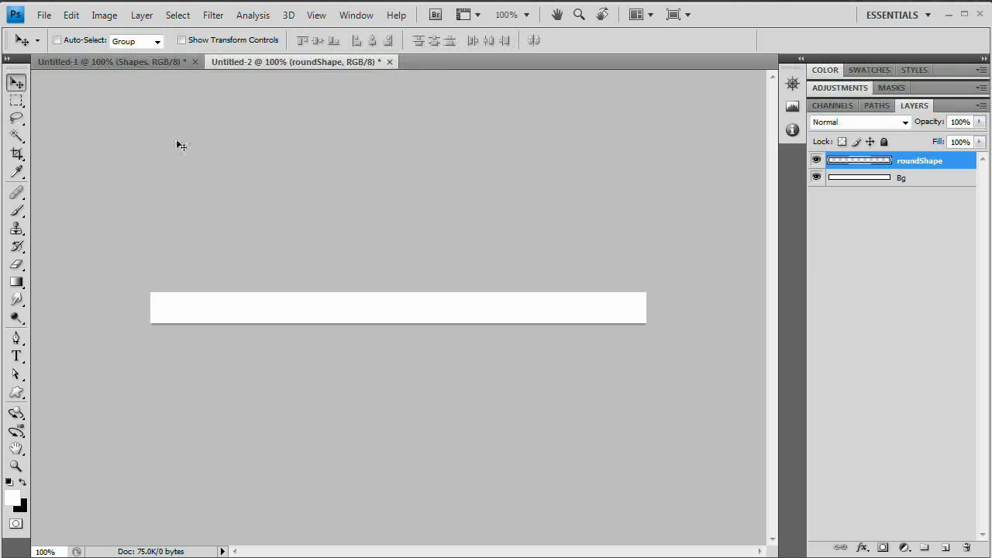
Choose the Rounded Rectangle tool and set its corner radius to 10 px.
left_click(18, 395)
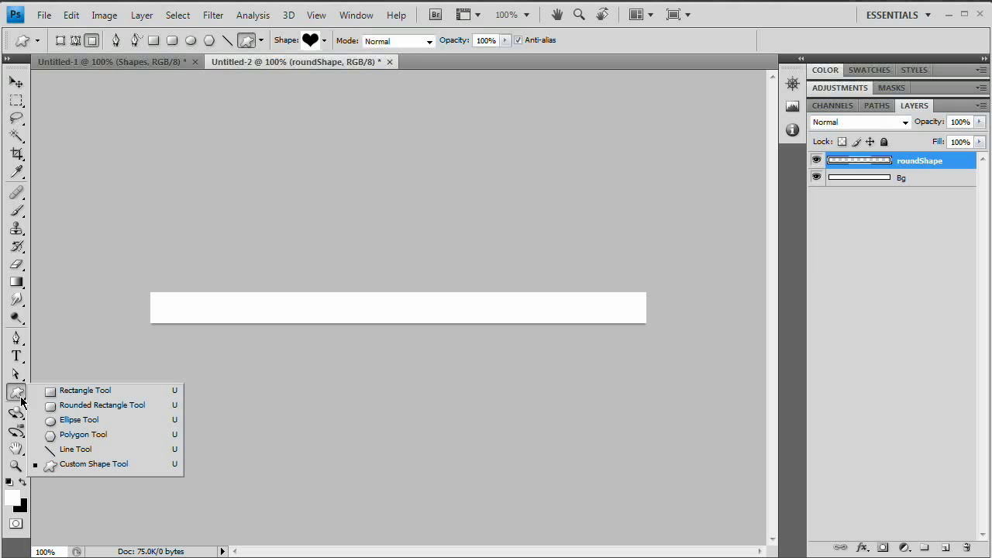
left_click(85, 408)
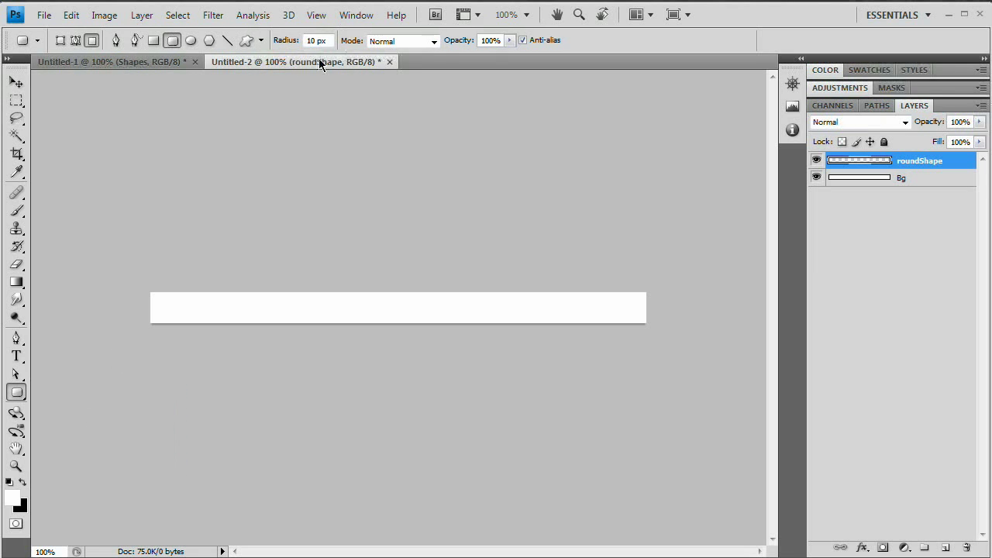
left_click_drag(315, 40, 307, 40)
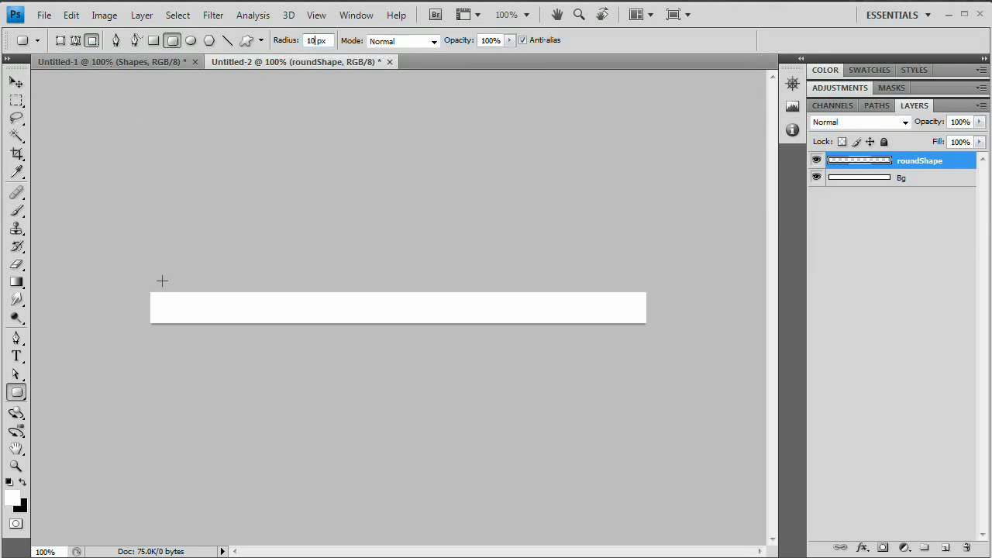
key("Return")
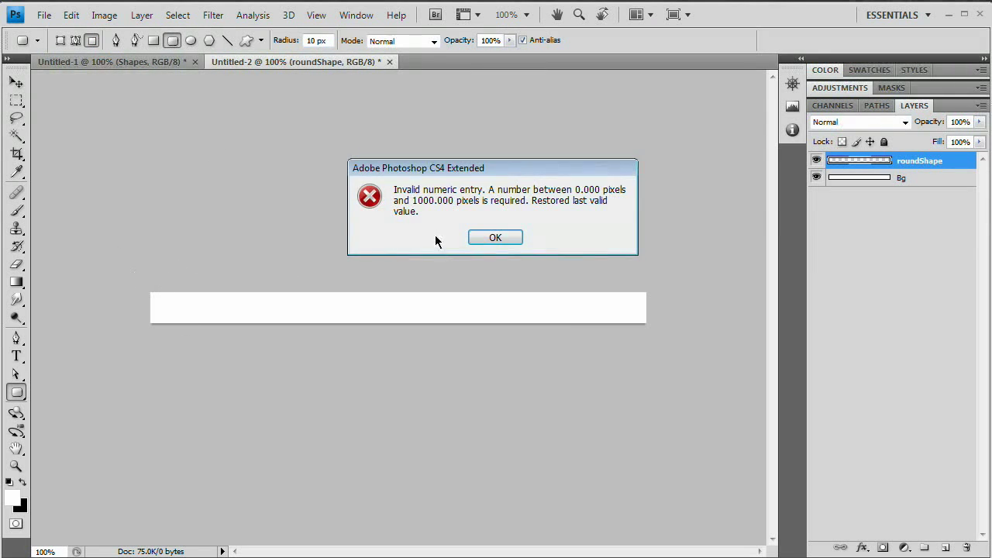
left_click(483, 236)
type("z")
key("BackSpace")
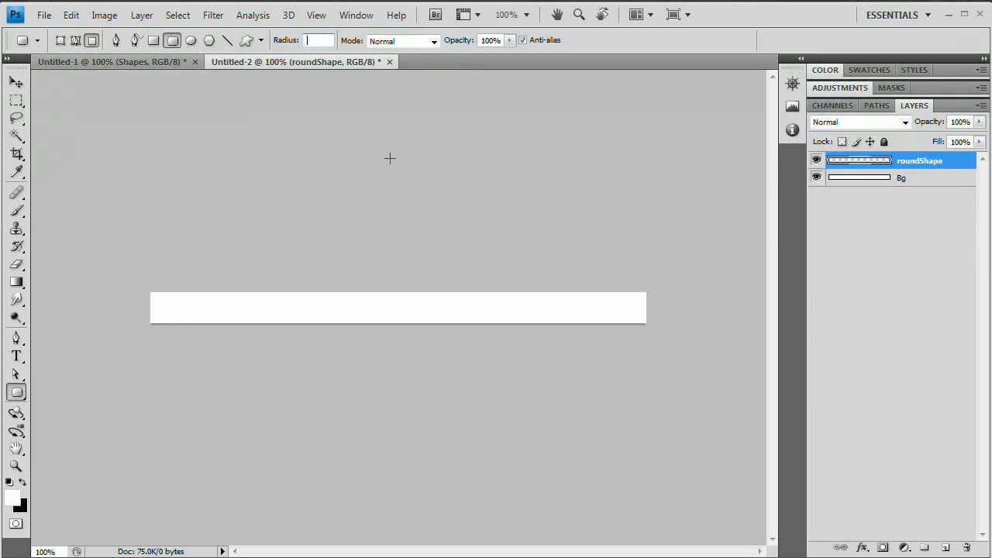
type("10 px")
key("Tab")
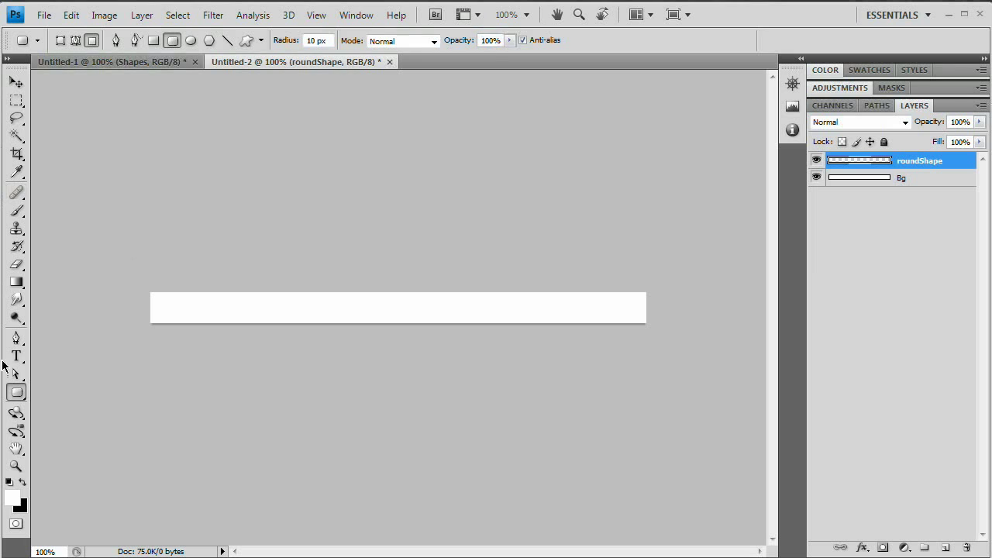
Set the foreground color to #304dc9 and draw a full-height rounded square at the canvas's left end on the roundShape layer.
left_click(16, 466)
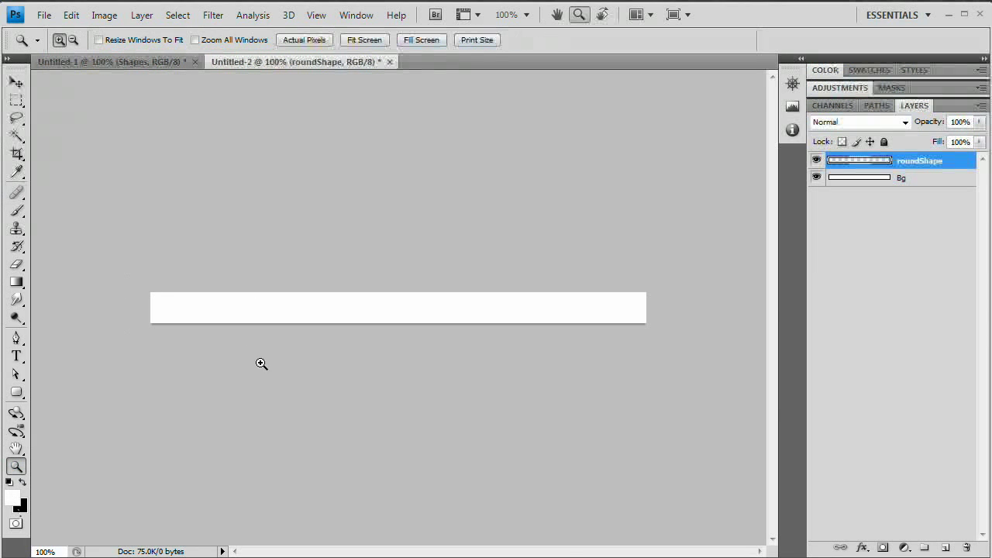
left_click(179, 305)
left_click_drag(179, 305, 275, 291)
left_click(19, 390)
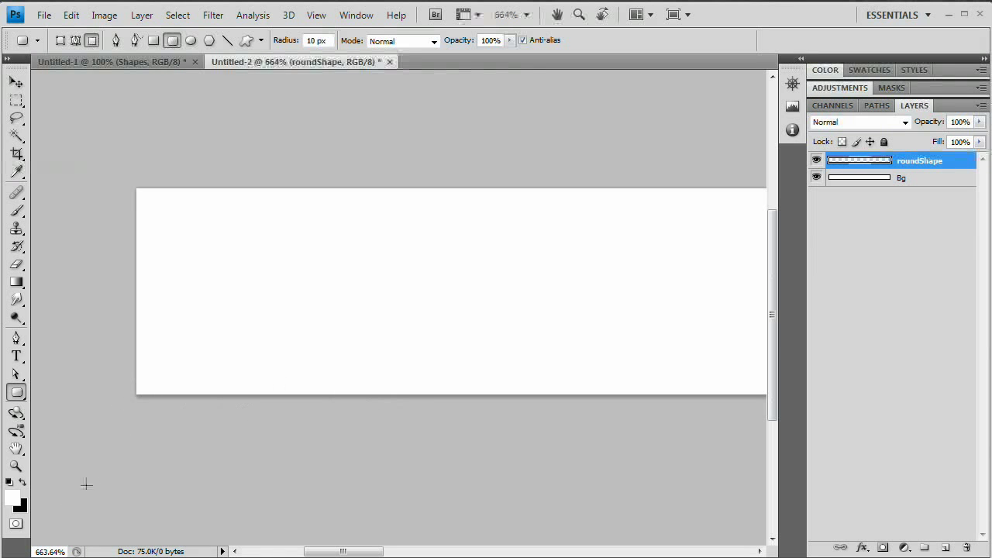
left_click(12, 497)
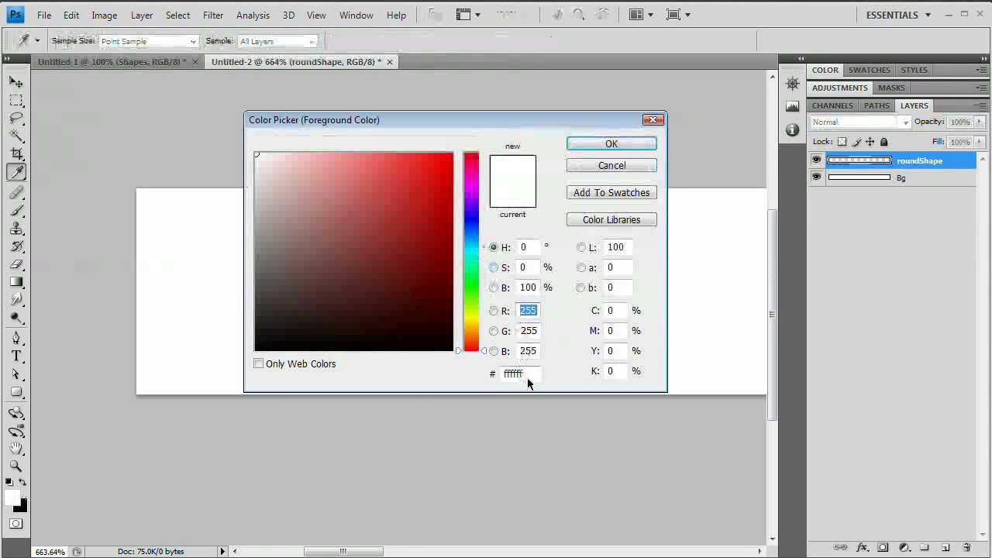
type("304")
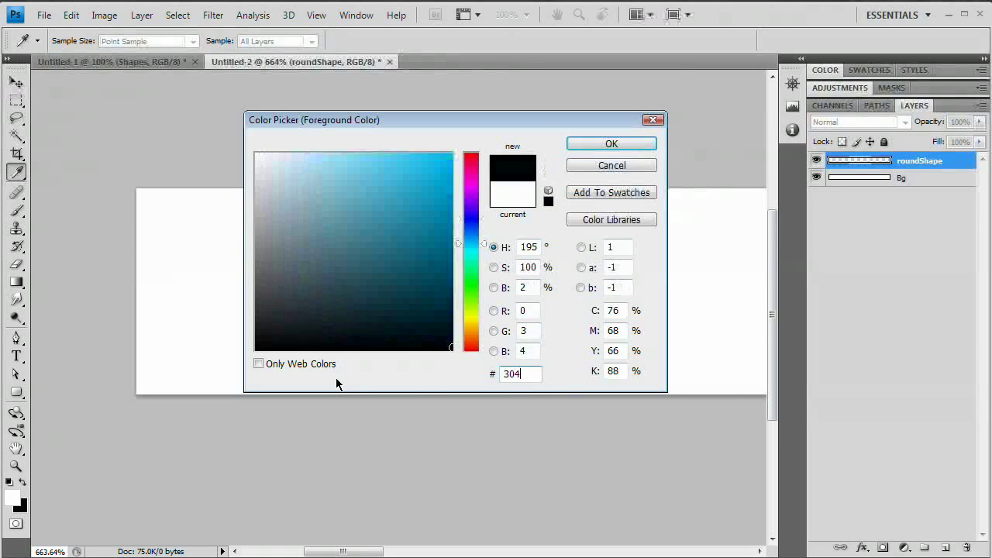
type("dc9")
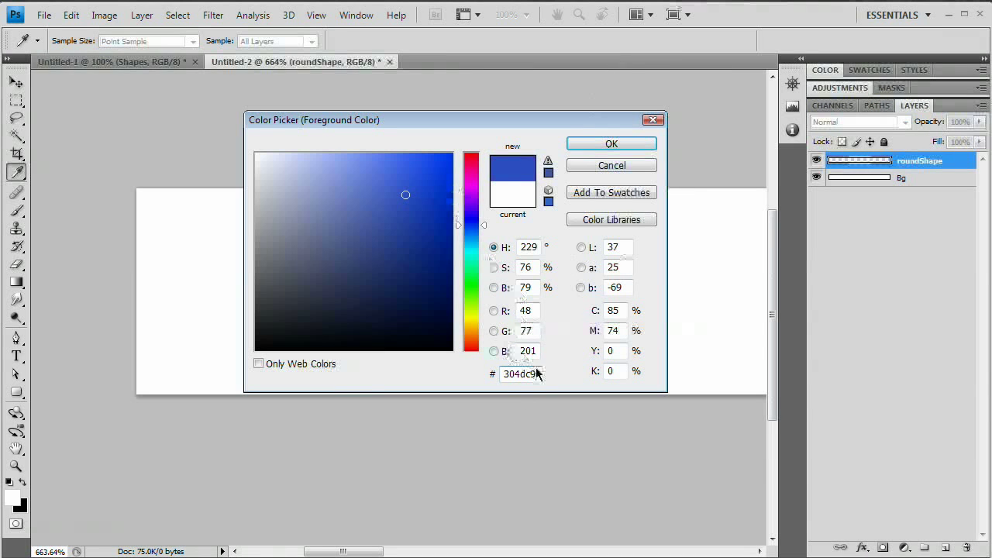
left_click(625, 144)
key("u")
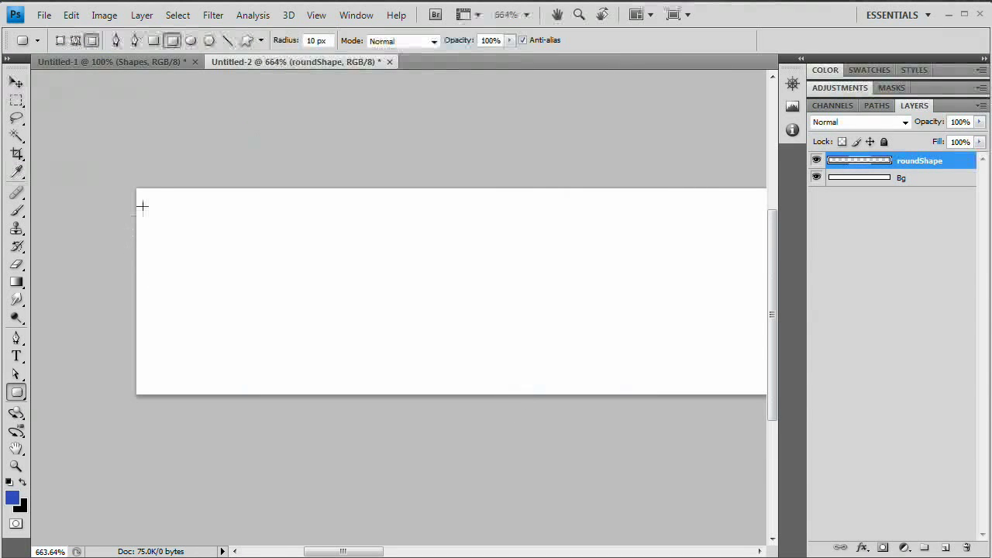
left_click_drag(332, 360, 342, 395)
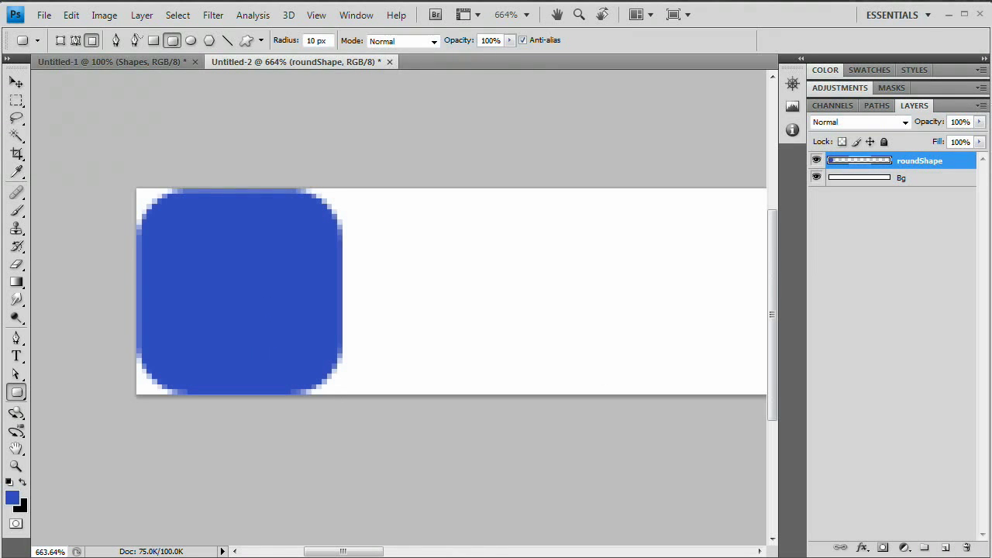
Add a new layer above roundShape and name it Tab.
left_click(947, 548)
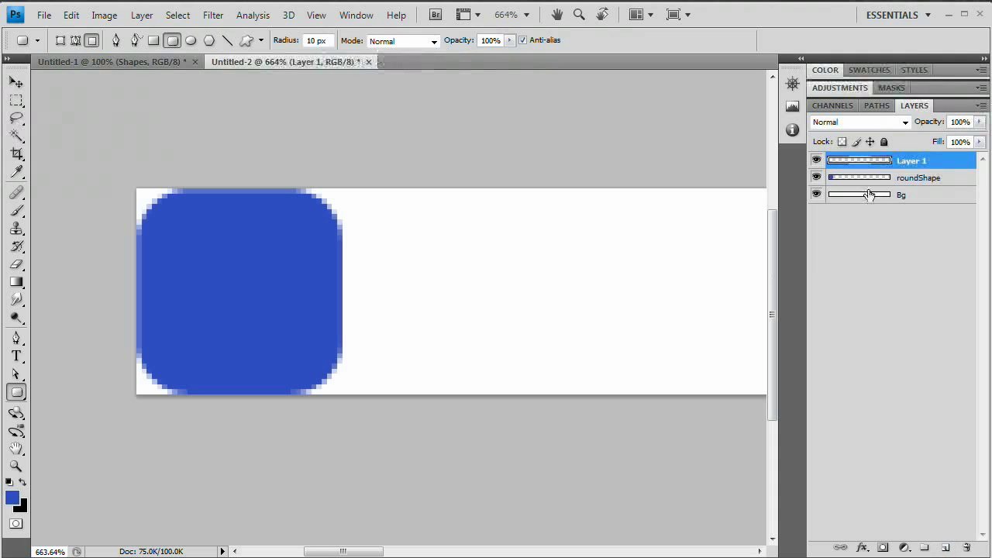
double_click(913, 162)
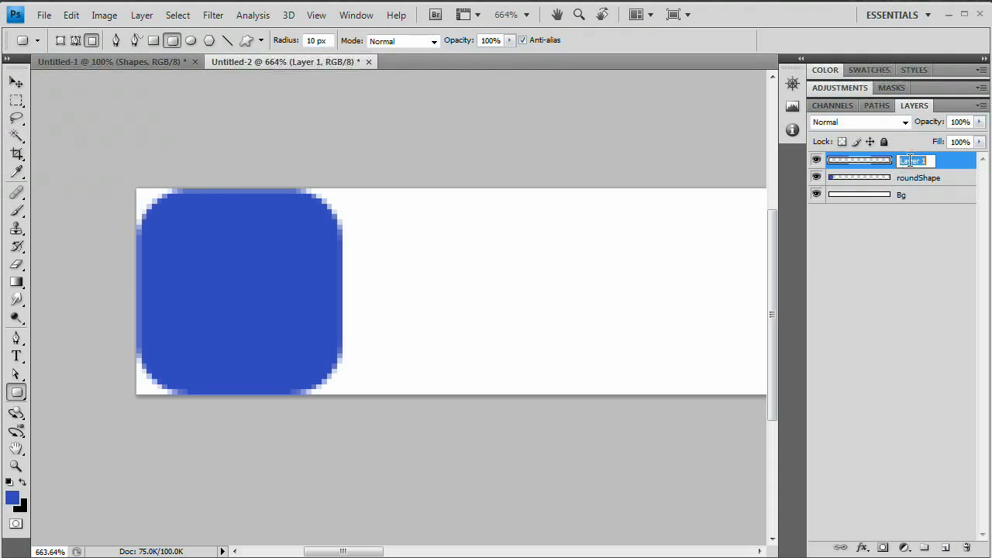
type("Tab")
key("Return")
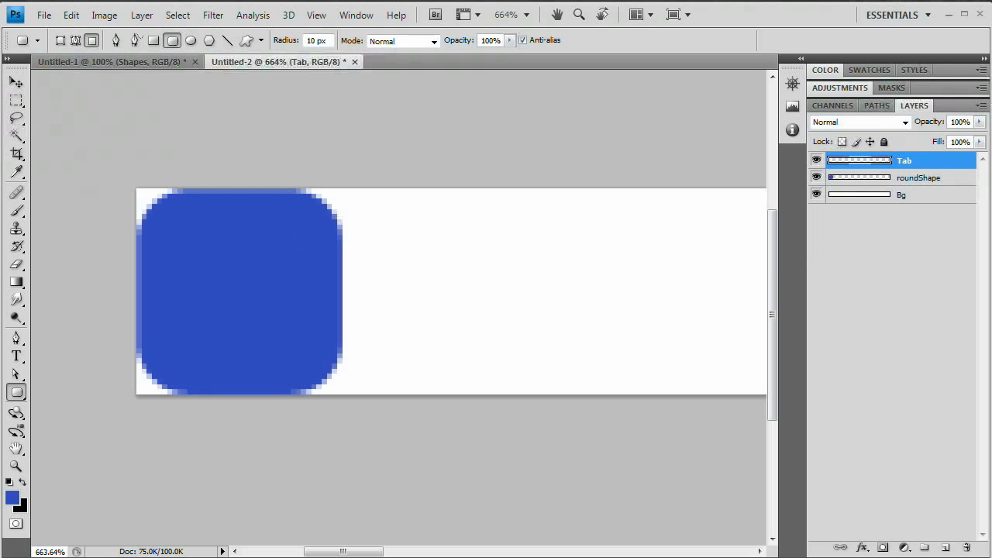
left_click(70, 14)
left_click(133, 239)
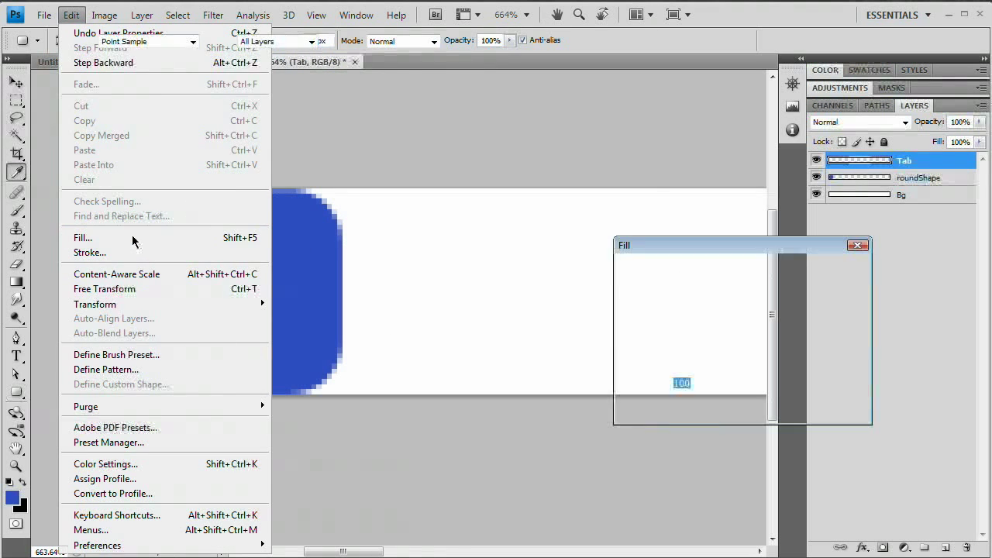
left_click_drag(687, 249, 487, 189)
left_click(514, 227)
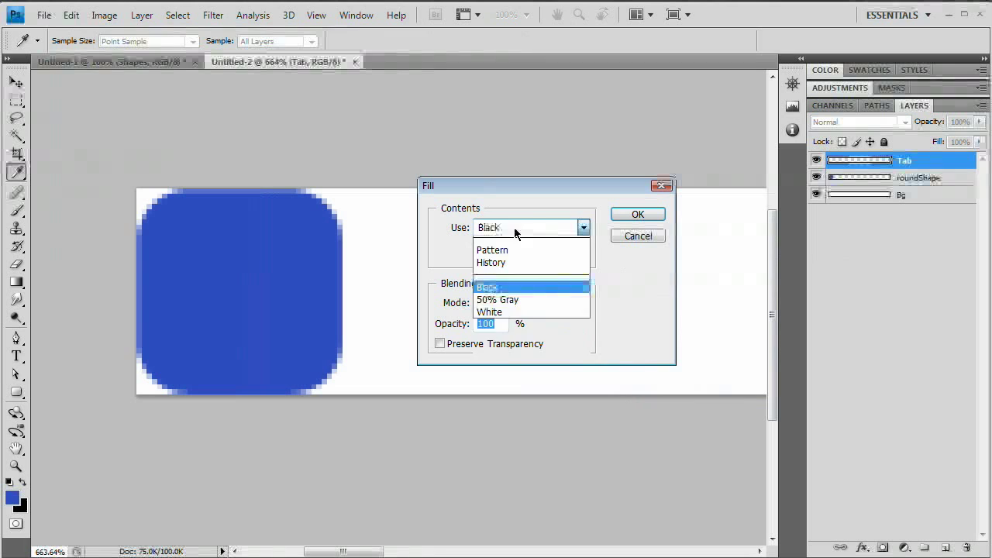
left_click(496, 328)
left_click(638, 236)
key("u")
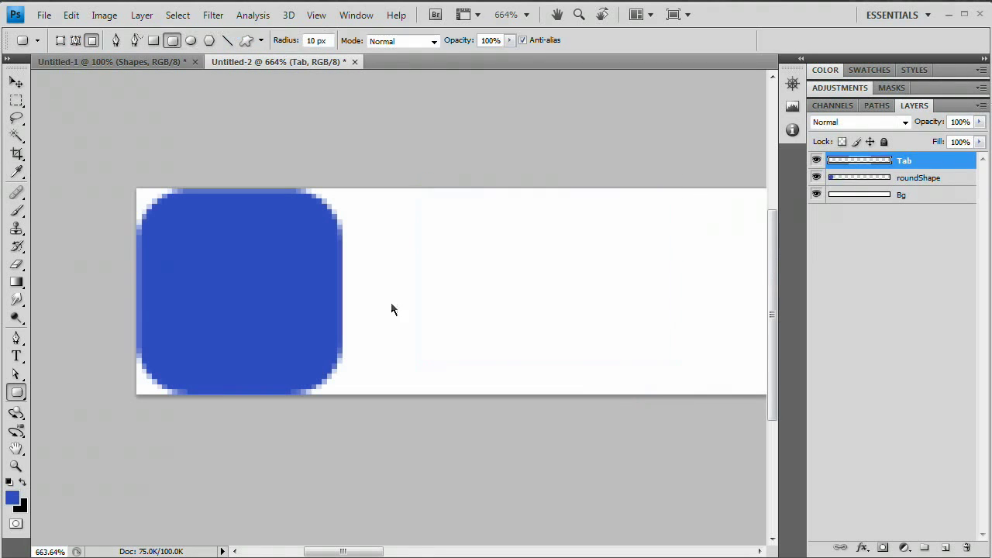
Fill the whole Tab layer with the black background color and set the layer's Fill to 0%.
key("ctrl+BackSpace")
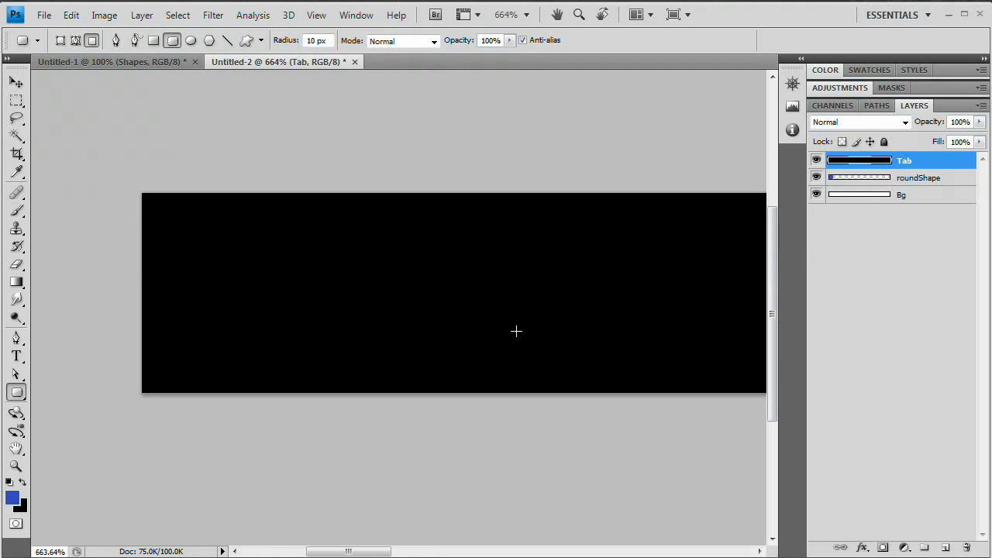
key("ctrl+minus")
left_click_drag(489, 310, 486, 310)
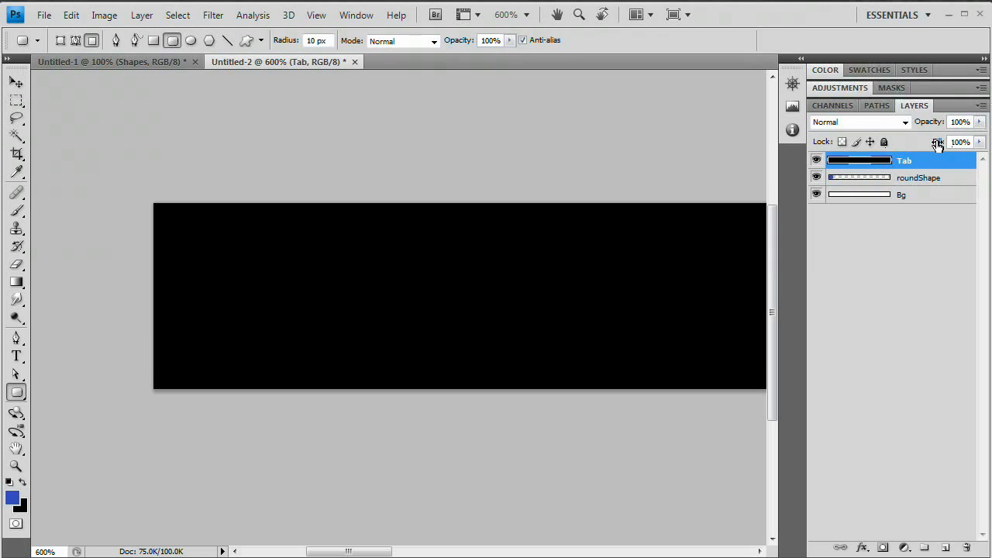
left_click_drag(938, 144, 959, 144)
left_click(960, 142)
type("0")
key("Return")
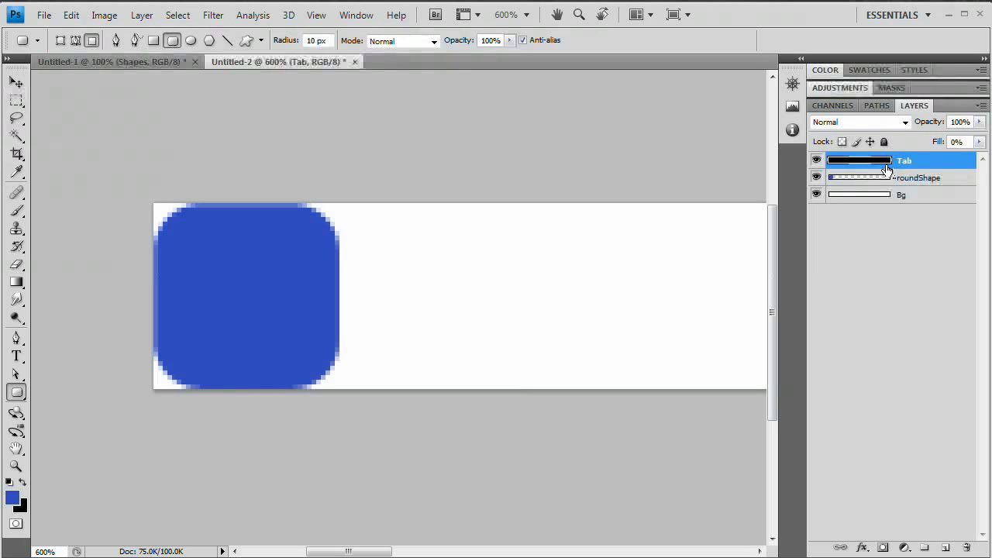
Add a Gradient Overlay style to the Tab layer and set the gradient's starting color stop to #d7d7d7.
left_click(141, 15)
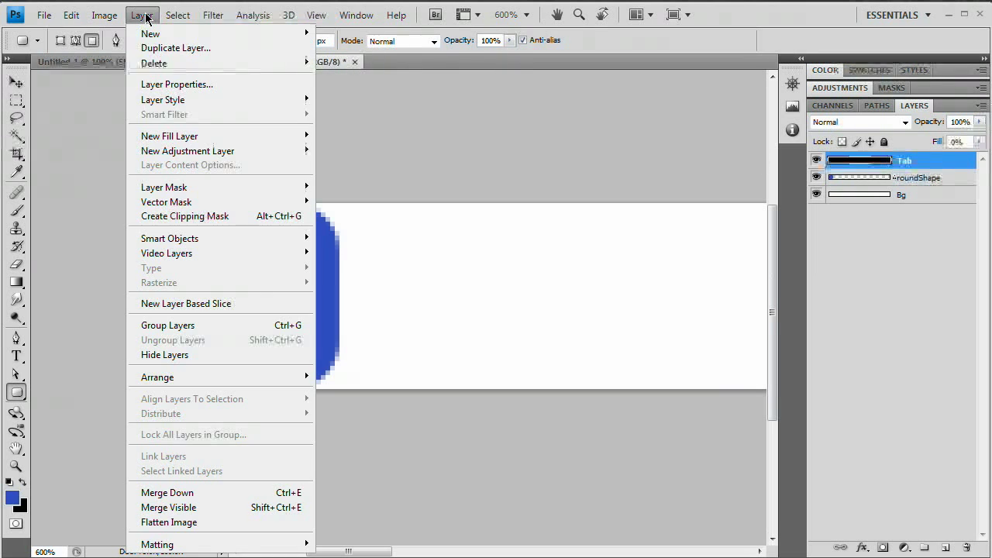
mouse_move(188, 105)
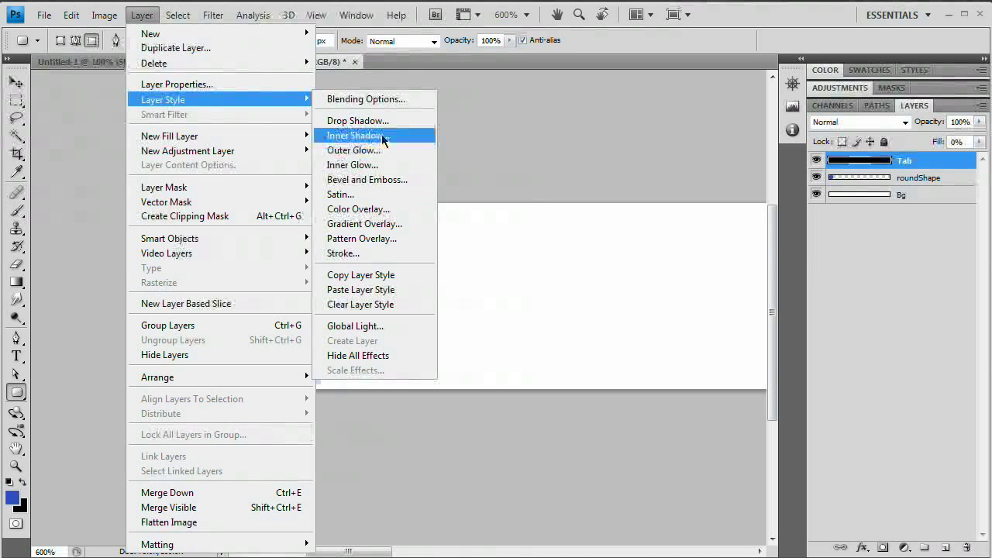
left_click(353, 225)
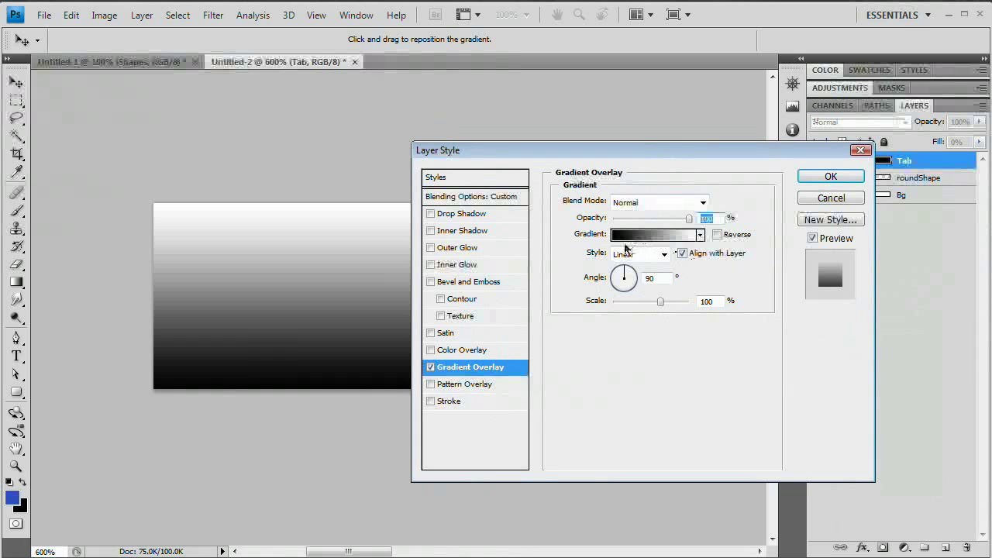
left_click(653, 240)
left_click_drag(652, 90, 486, 89)
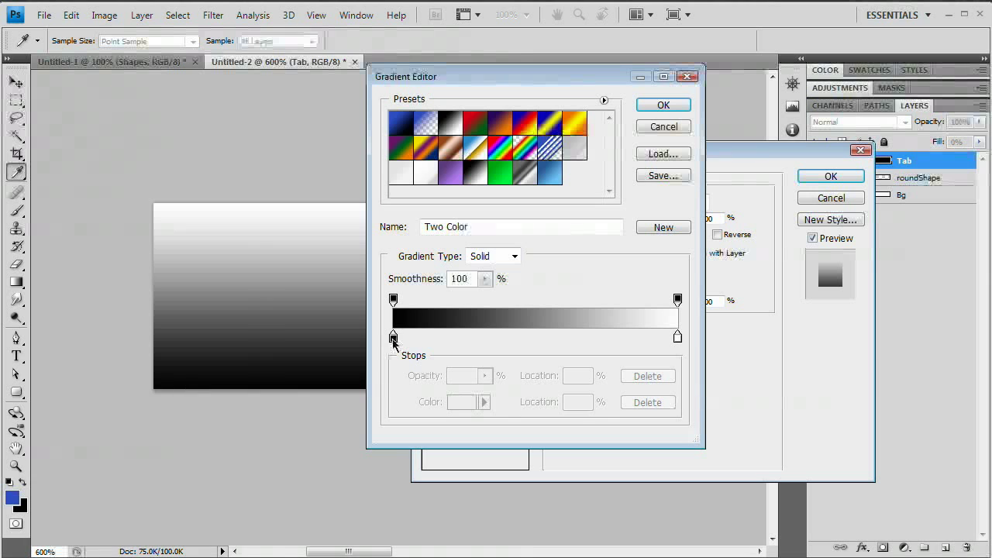
double_click(393, 339)
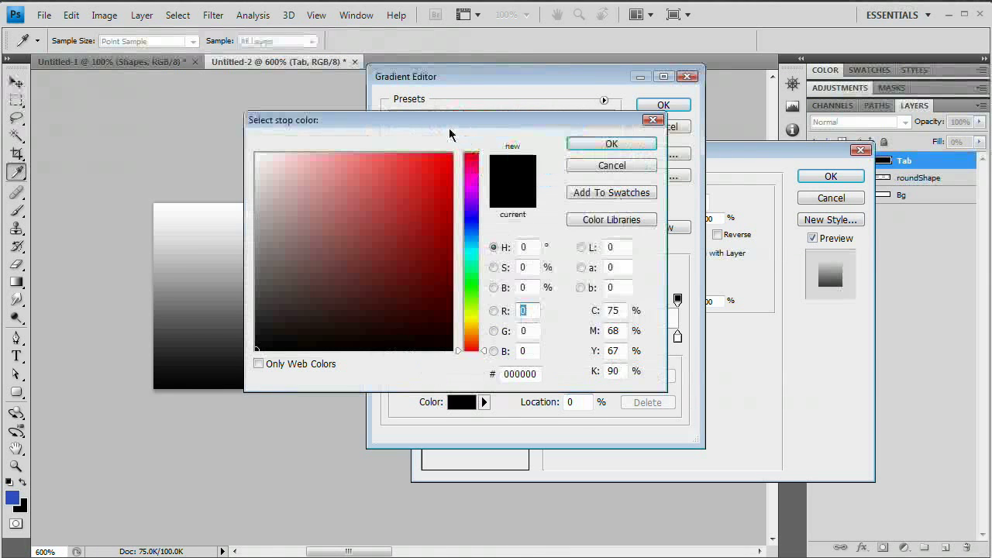
left_click_drag(450, 124, 357, 101)
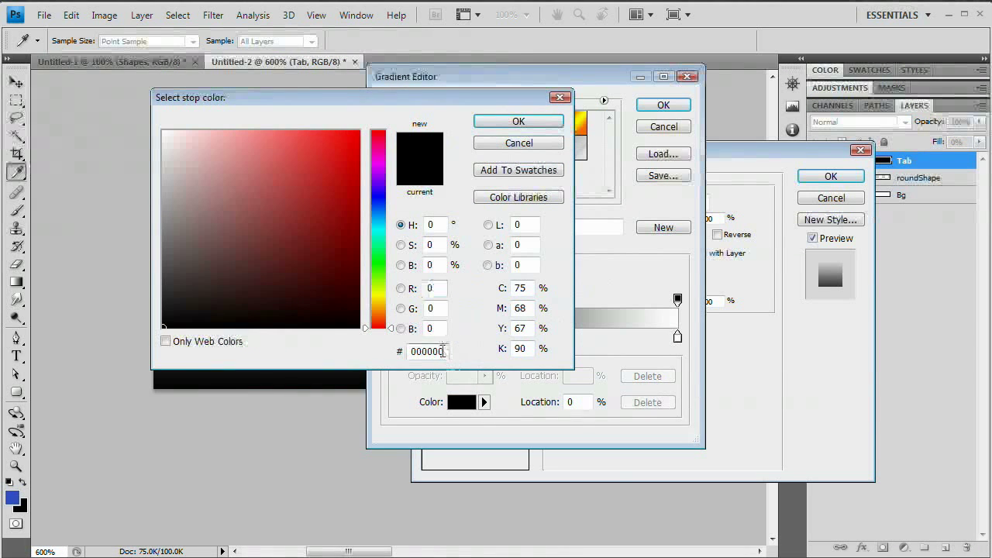
left_click(441, 351)
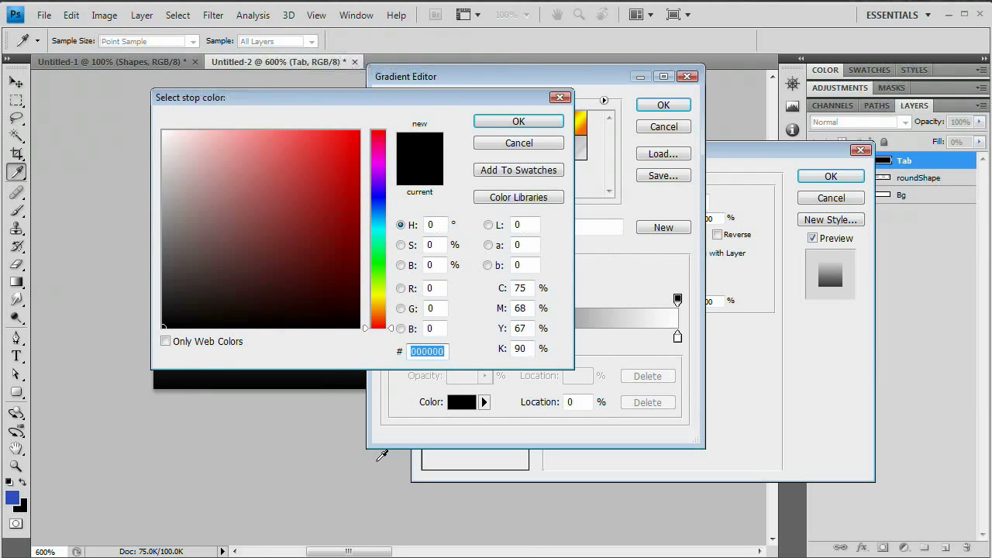
left_click_drag(382, 456, 377, 467)
left_click(518, 121)
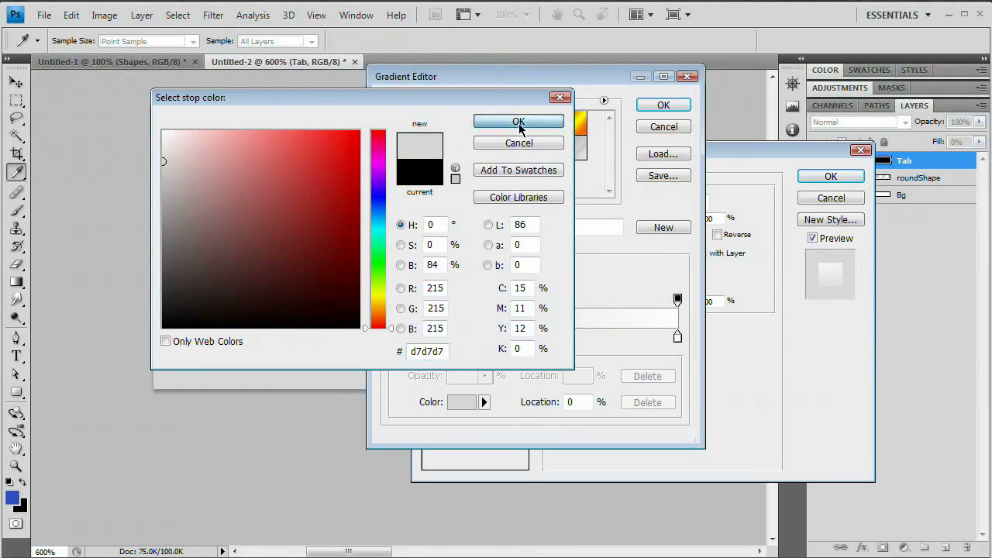
Set the gradient's ending color stop to #e9e9e9 and apply the Gradient Overlay to the Tab layer.
double_click(678, 337)
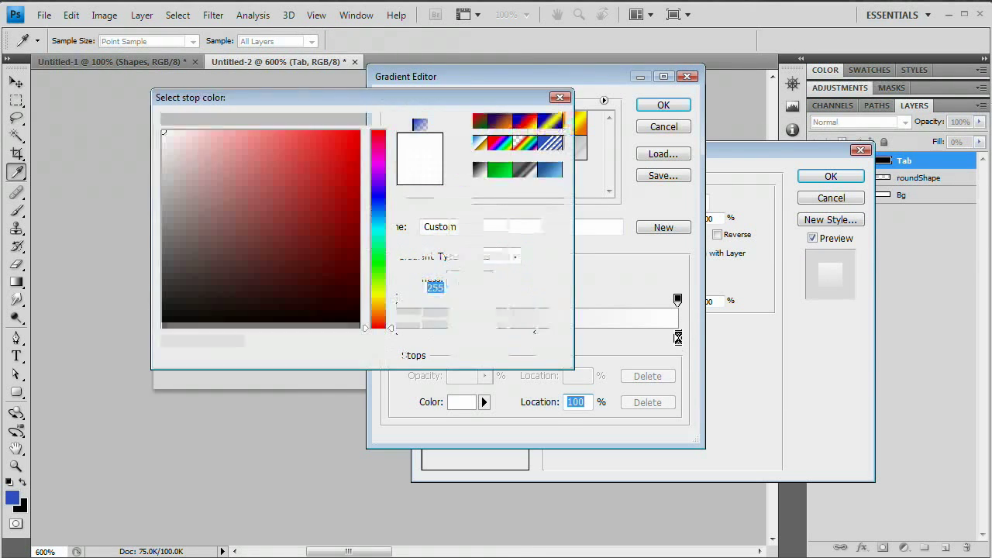
double_click(439, 351)
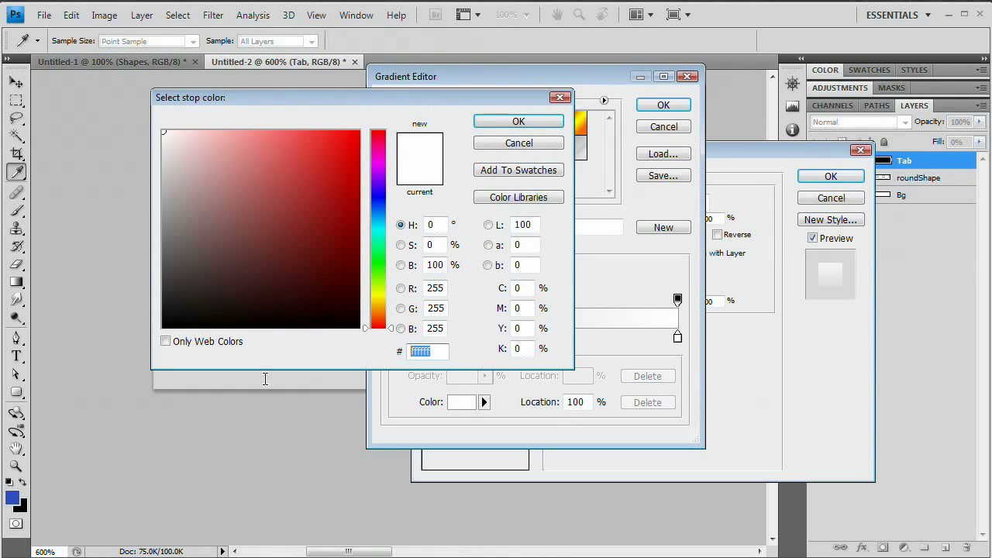
type("e9e9e9")
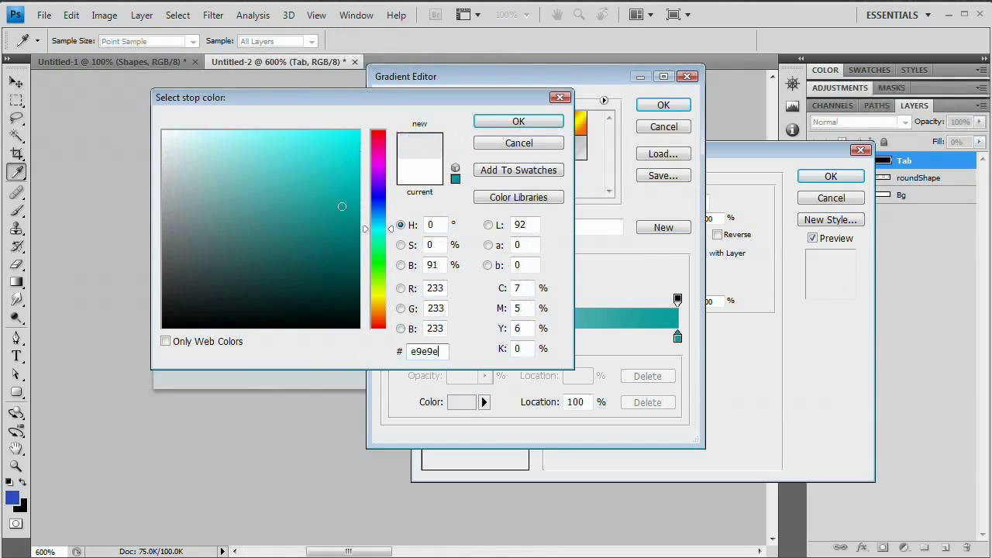
left_click(498, 121)
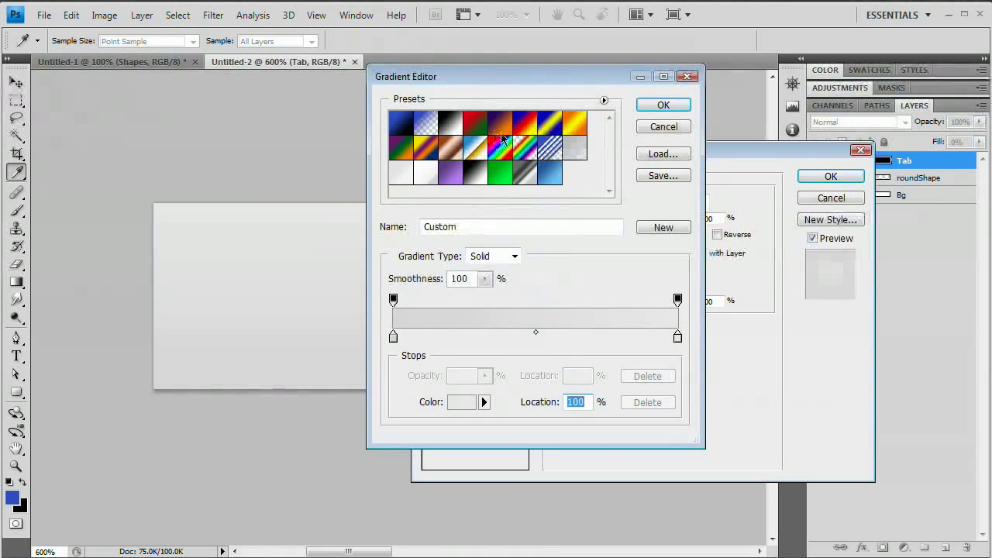
left_click(674, 110)
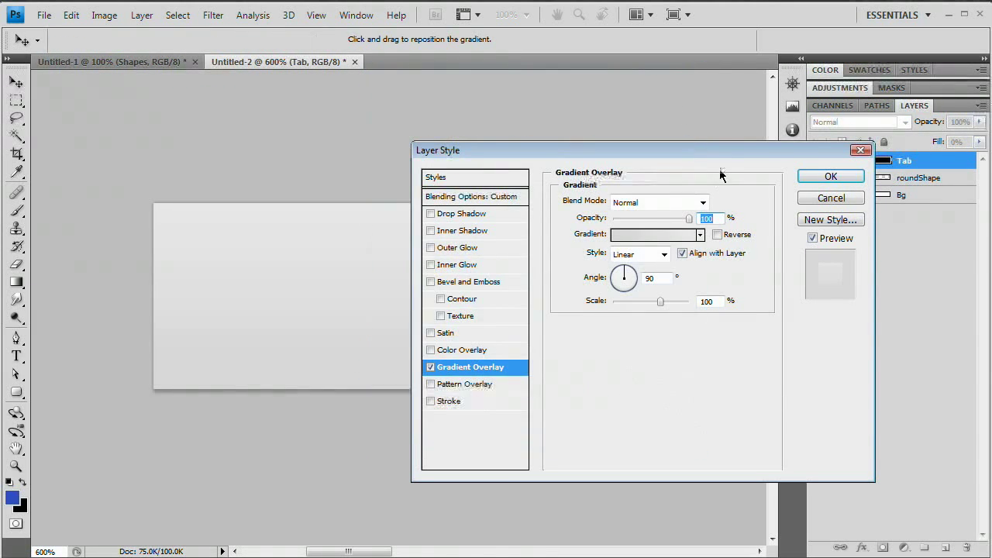
mouse_move(720, 149)
left_mouse_down()
mouse_move(841, 156)
mouse_move(951, 180)
mouse_move(695, 165)
mouse_move(703, 144)
left_mouse_up()
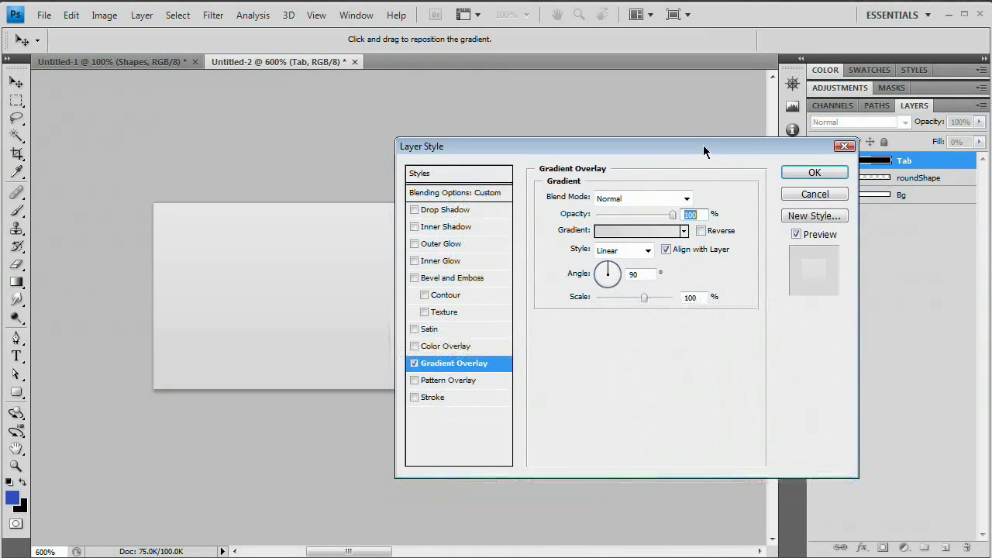
left_click(815, 172)
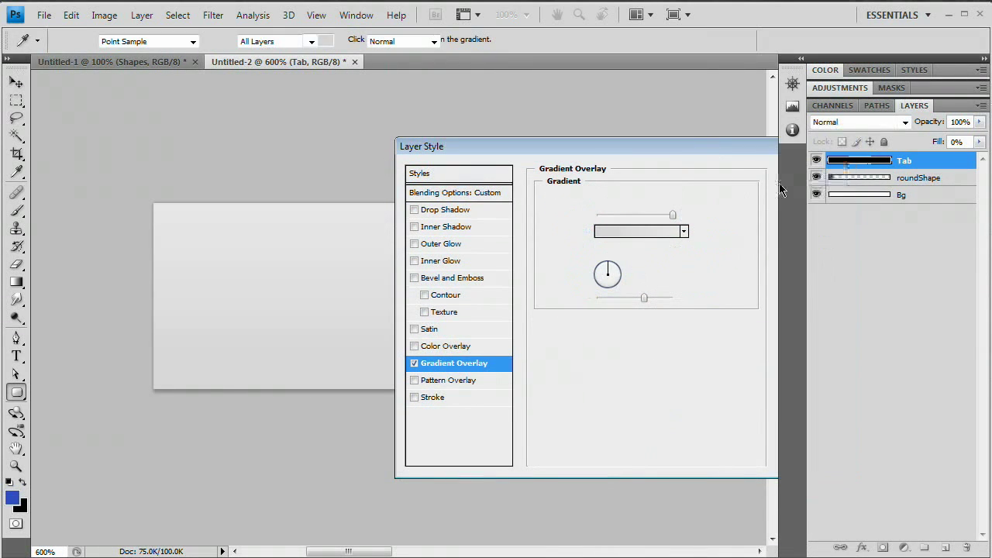
Examine the gradient across the whole bar at 100% zoom and around the bar's left end at 400%.
key("ctrl+minus")
key("ctrl+minus")
key("ctrl+minus")
key("ctrl+minus")
key("ctrl+minus")
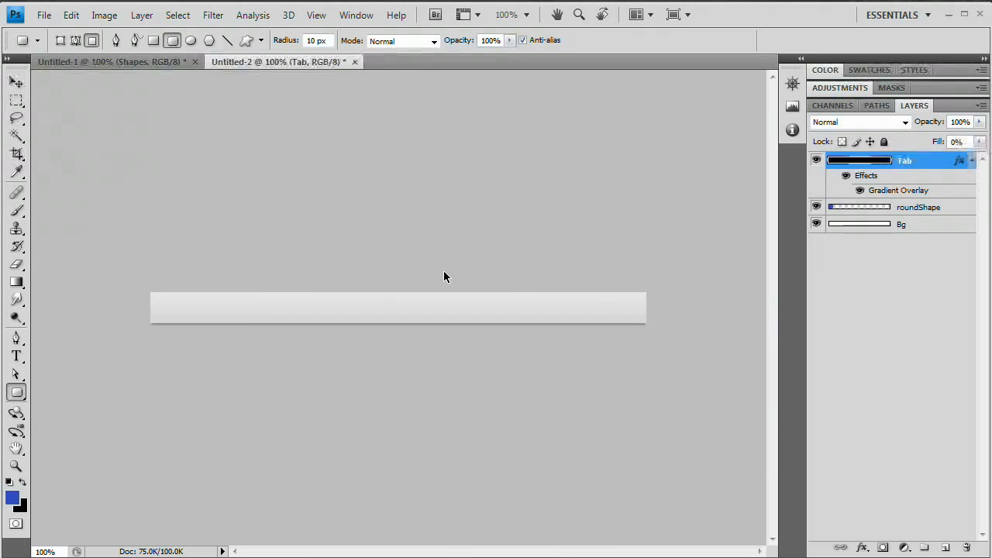
key("ctrl+plus")
key("ctrl+plus")
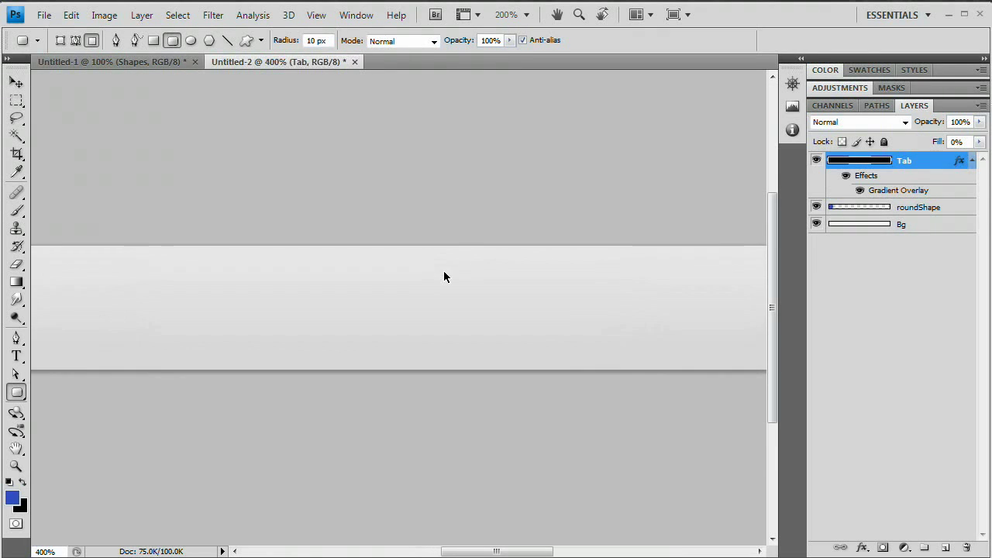
left_click_drag(709, 303, 520, 301)
left_click_drag(292, 309, 265, 331)
left_click_drag(578, 339, 543, 329)
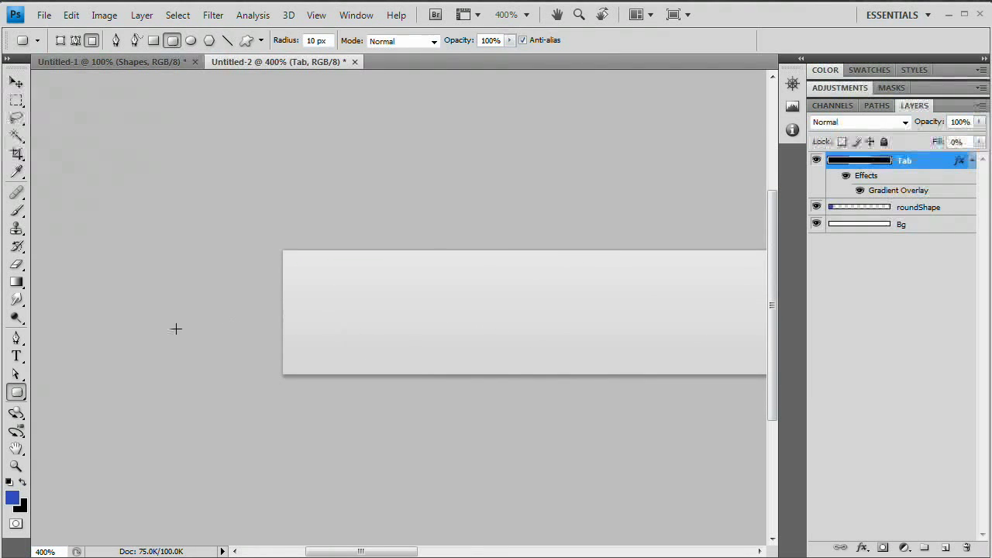
Draw a closed Pen tool path around the bar's left end, with an S-curve crossing the bar and corners outside the canvas.
left_click(17, 340)
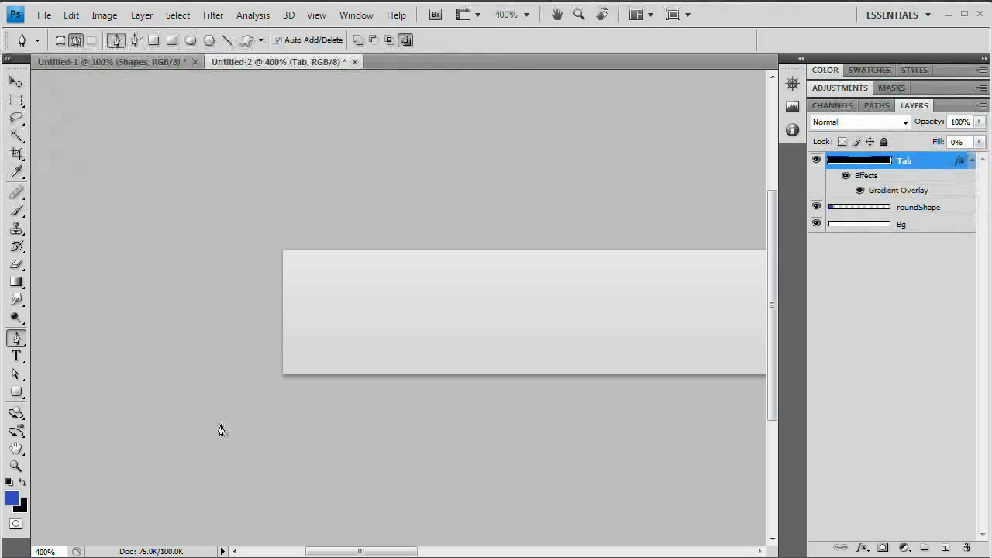
left_click(280, 380)
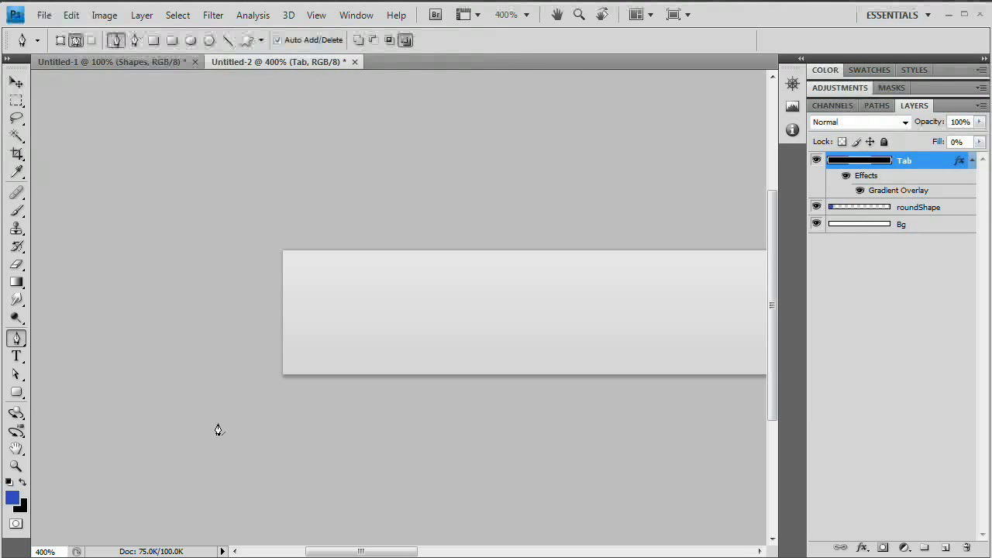
left_click_drag(218, 424, 373, 420)
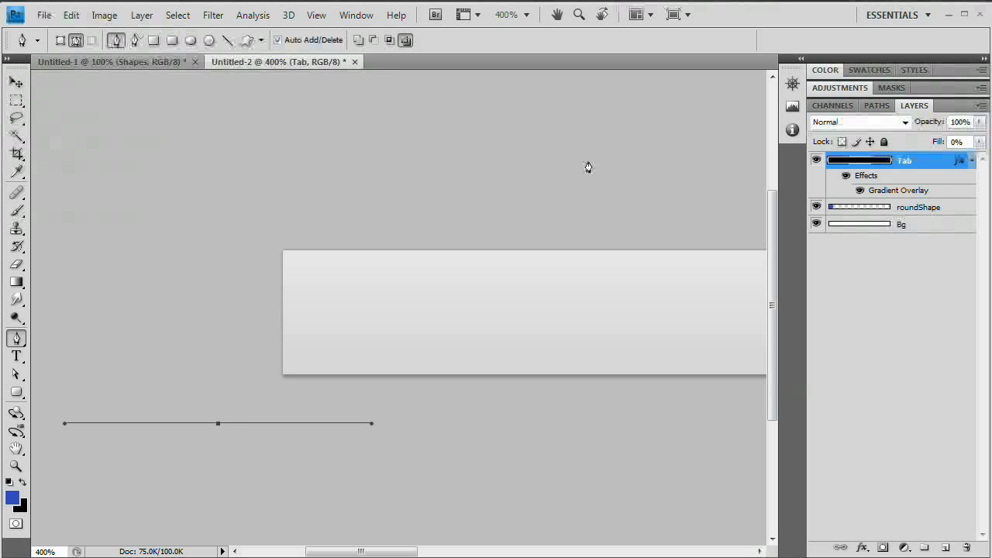
left_click_drag(532, 160, 727, 162)
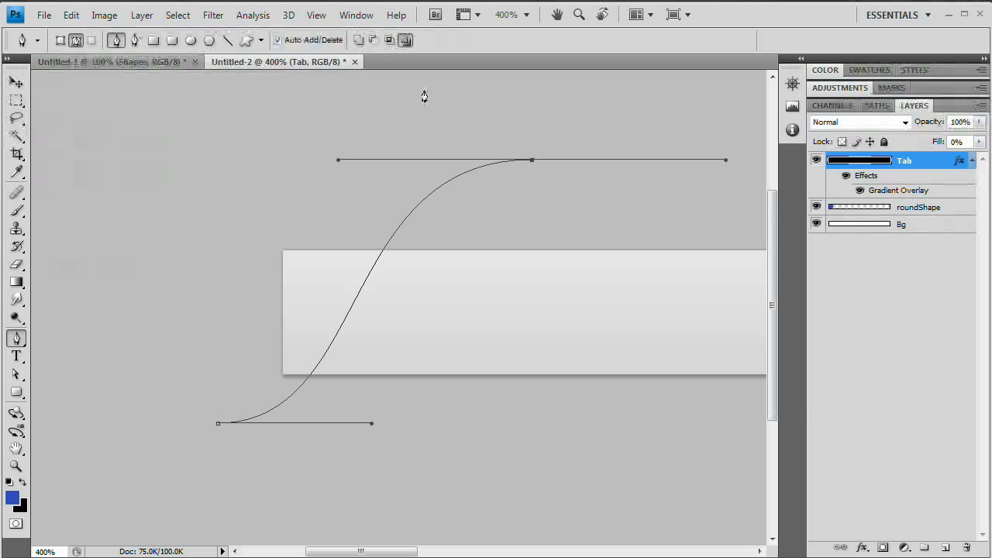
left_click(382, 96)
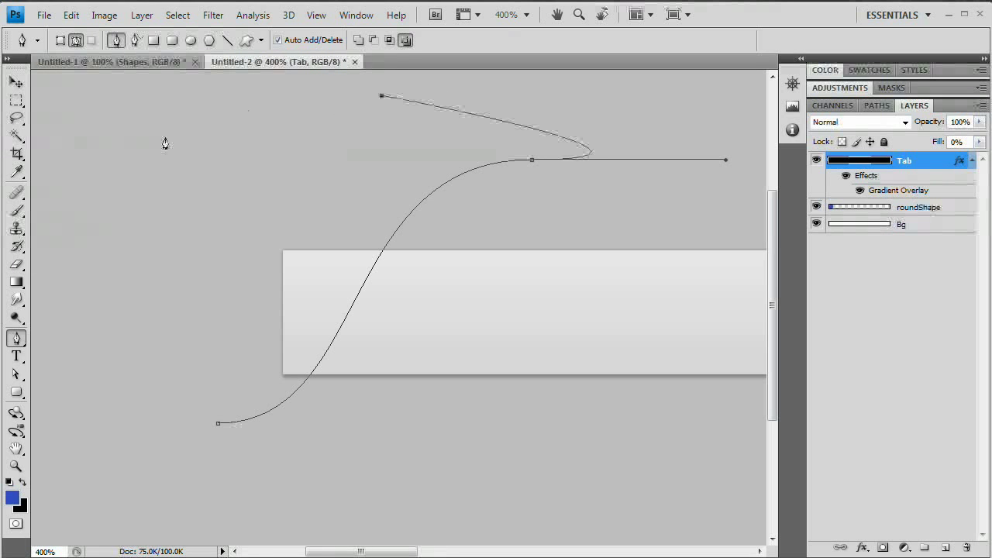
left_click(165, 138)
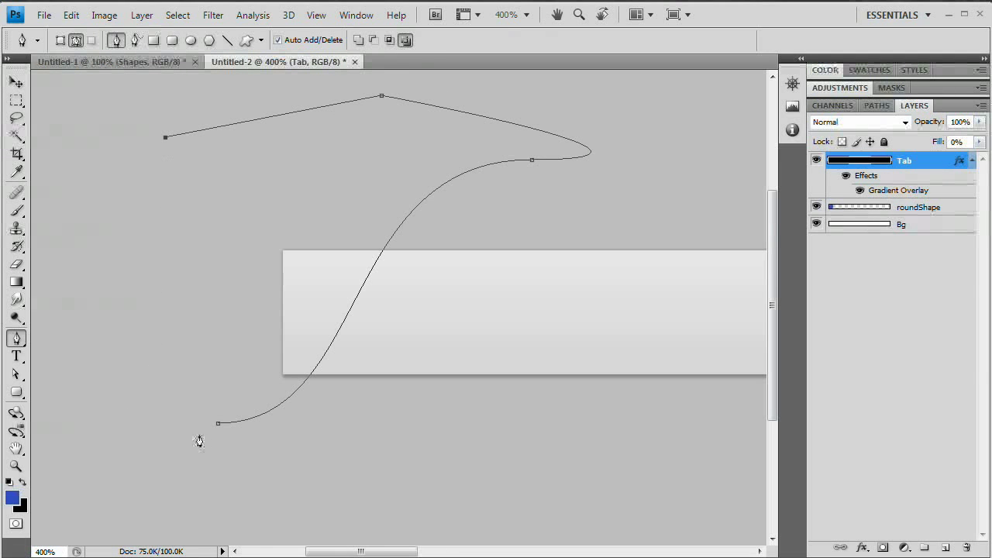
left_click(127, 414)
left_click(219, 425)
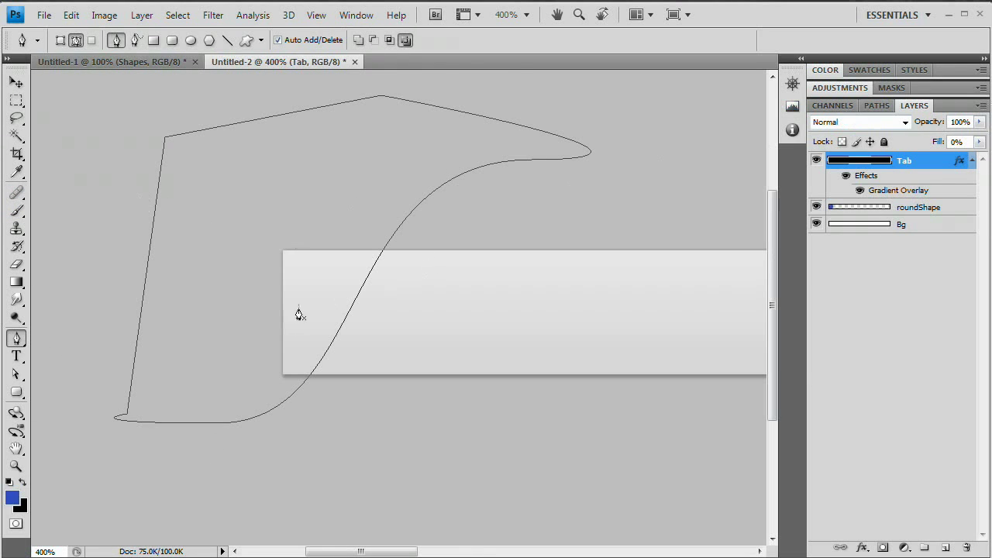
Select the whole path with the Path Selection Tool and nudge it left until the S-curve meets the bar's lower-left corner.
left_click(16, 374)
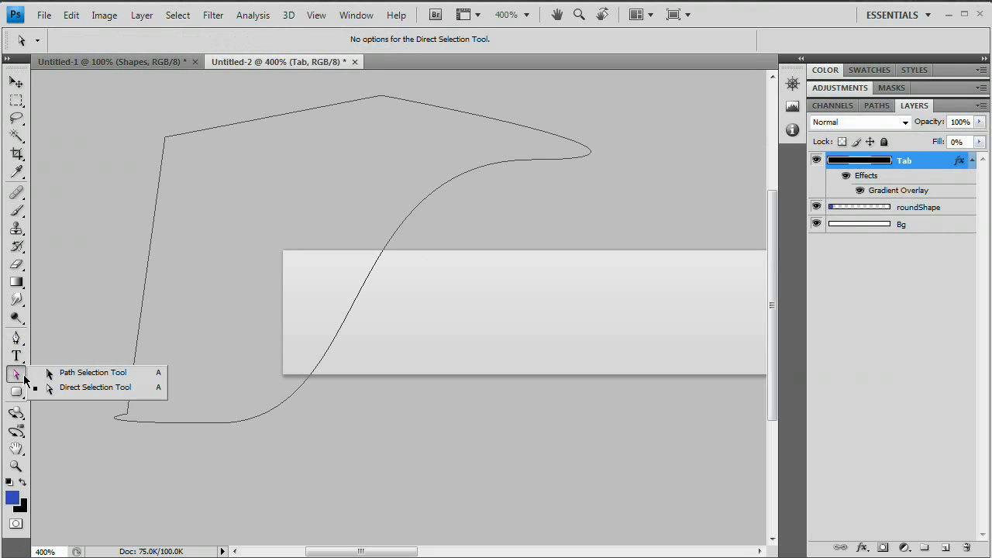
left_click(101, 375)
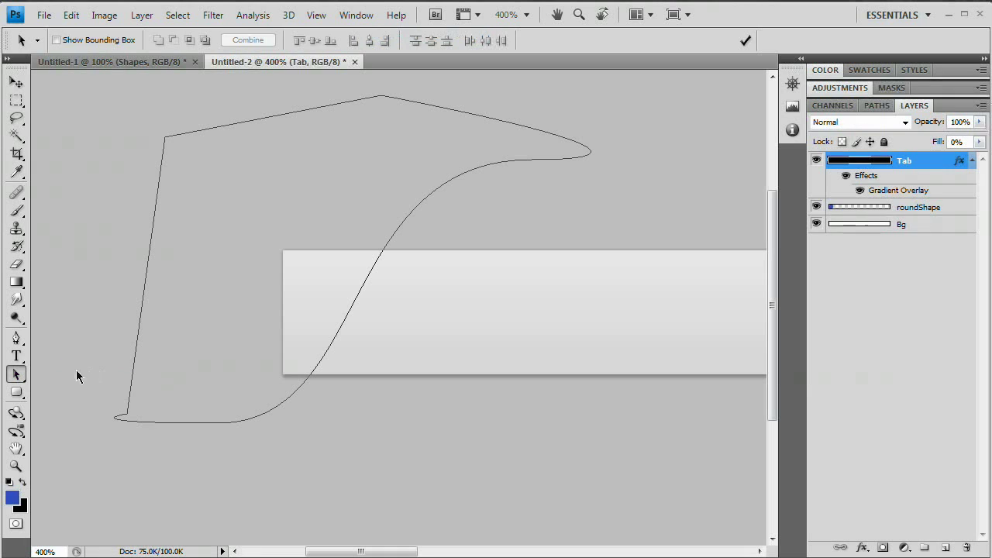
left_click(24, 380)
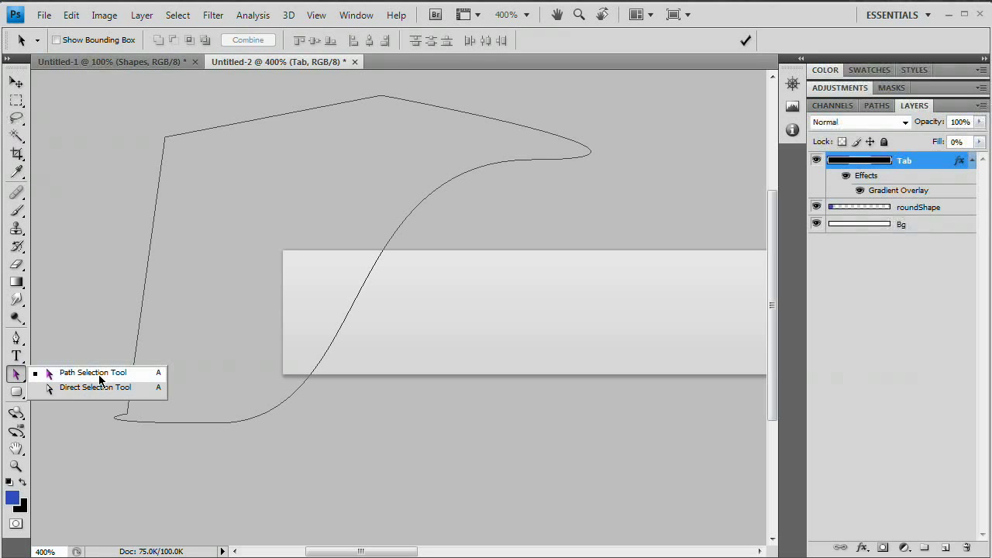
left_click(97, 376)
left_click(143, 324)
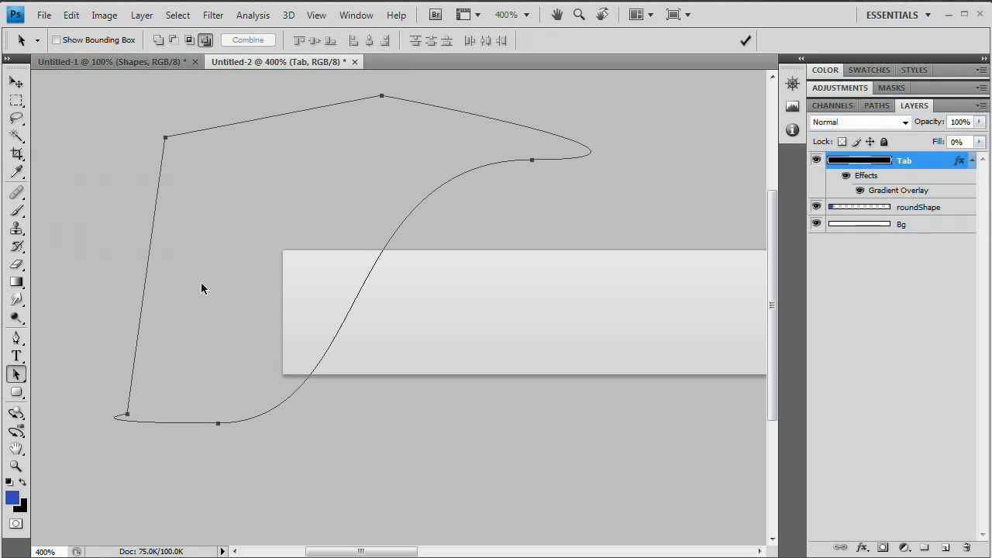
key("shift+Left")
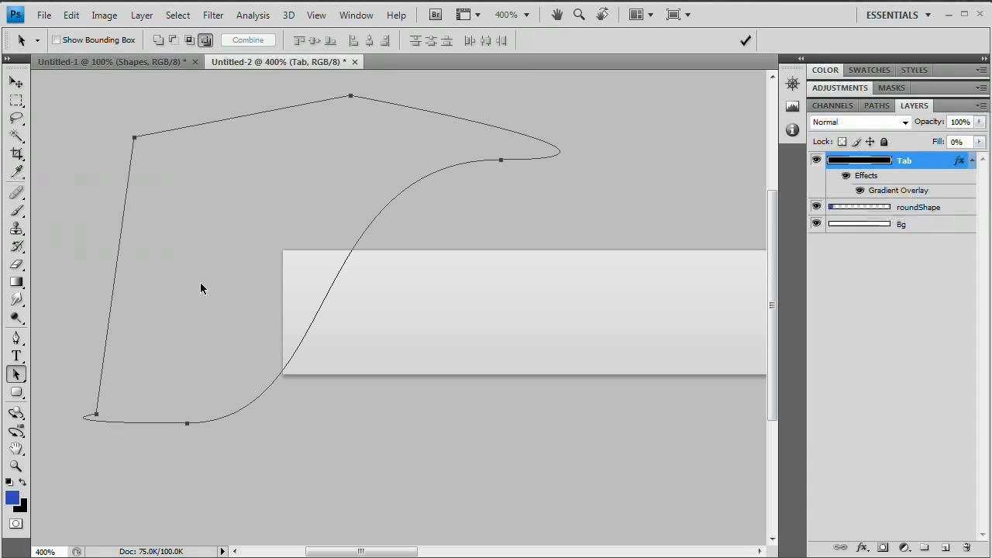
key("Right")
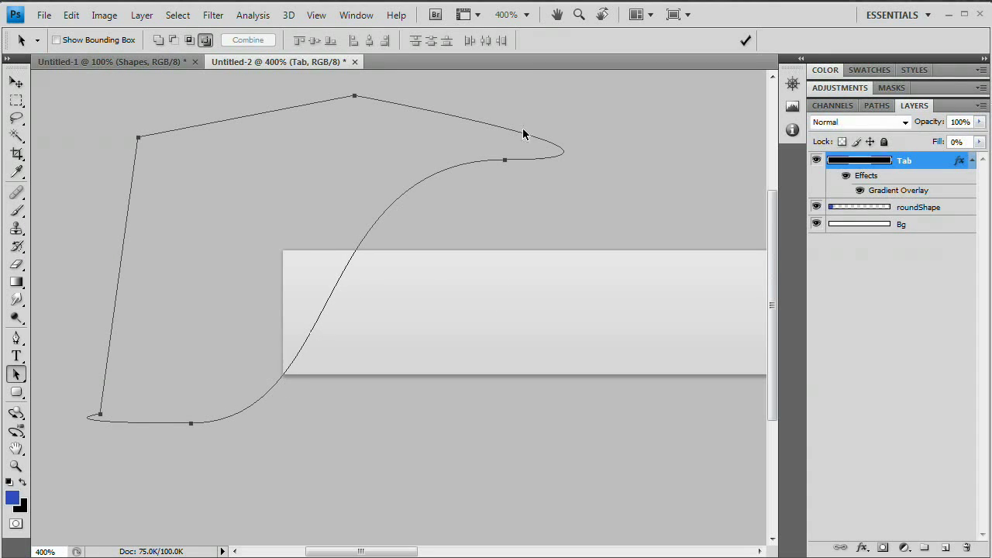
Move the S-curve's upper anchor point down to just above the bar's top edge with the Direct Selection Tool.
key("shift+a")
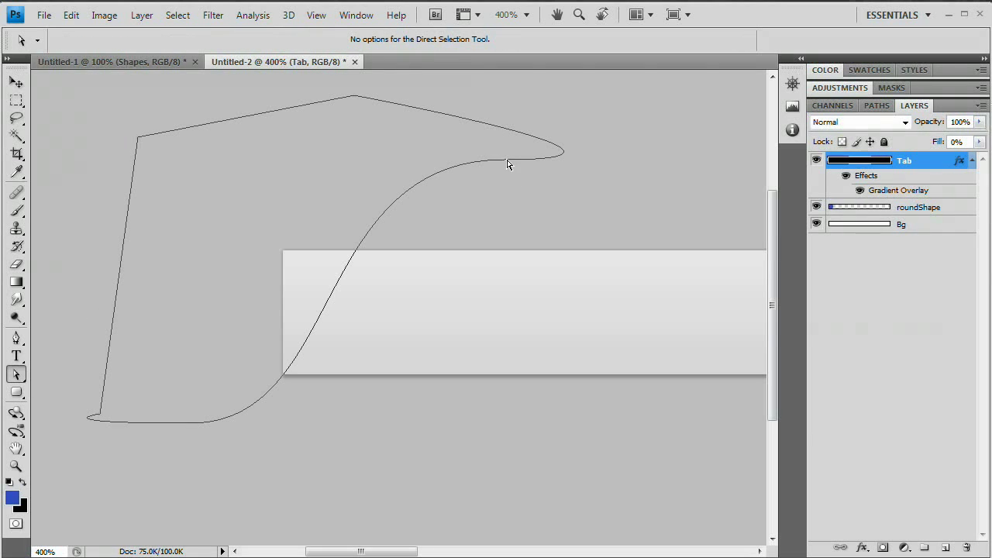
left_click(507, 162)
left_click_drag(517, 170, 504, 227)
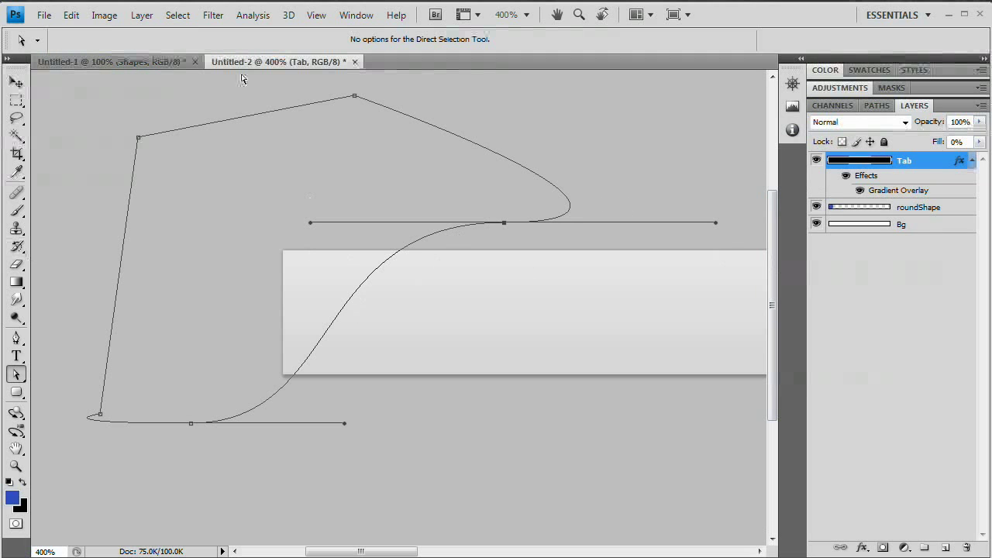
Convert the S-curve work path into a new anti-aliased selection with a 0-pixel feather radius.
left_click(356, 15)
left_click(372, 371)
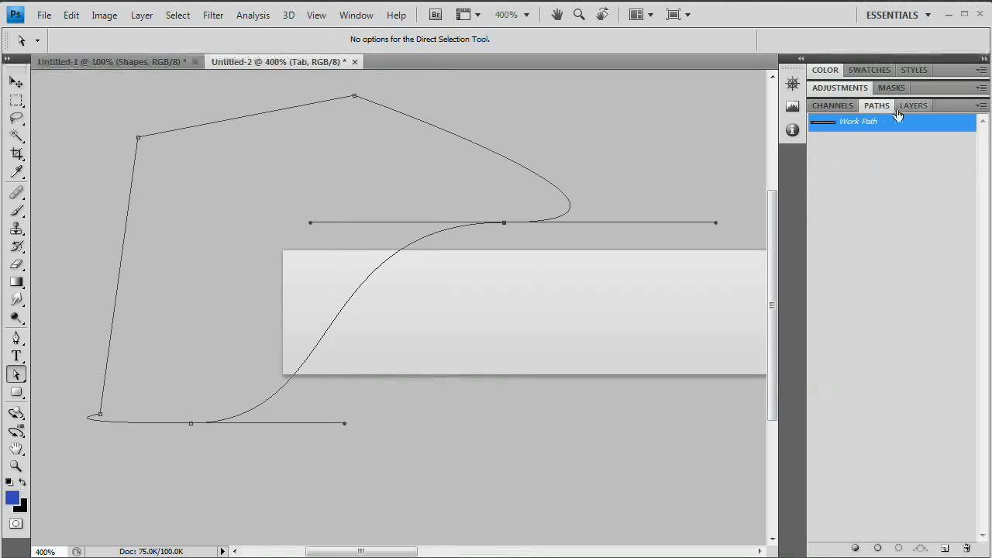
right_click(836, 127)
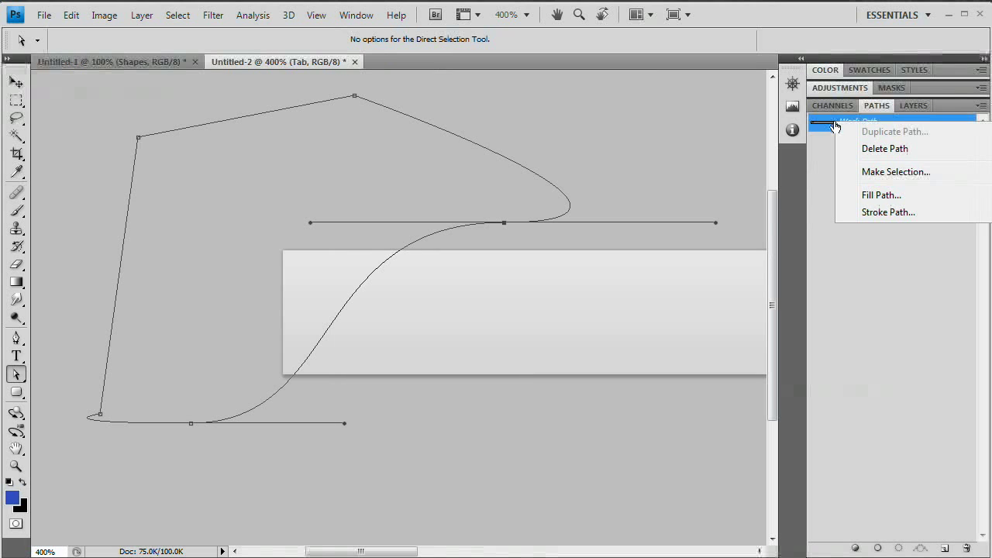
left_click(896, 172)
left_click(821, 277)
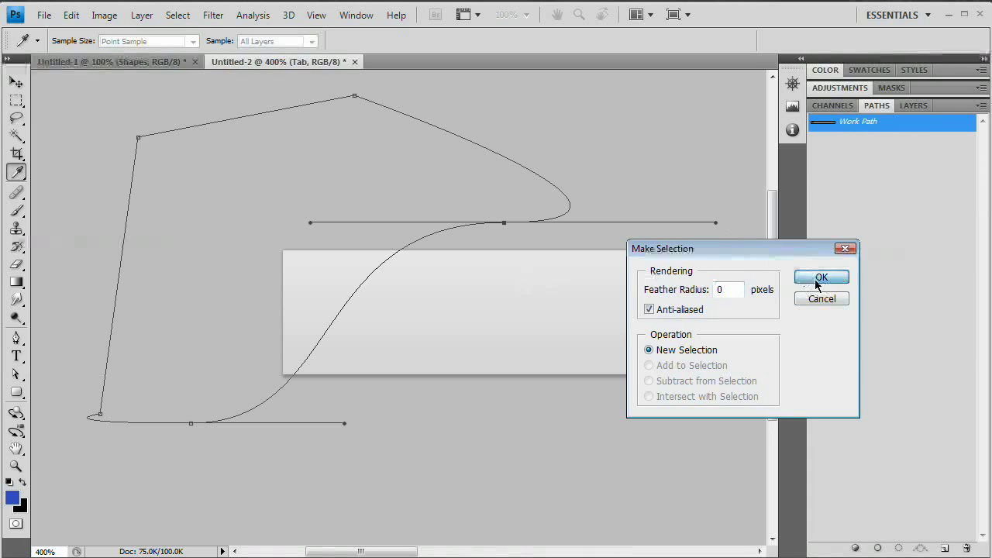
key("a")
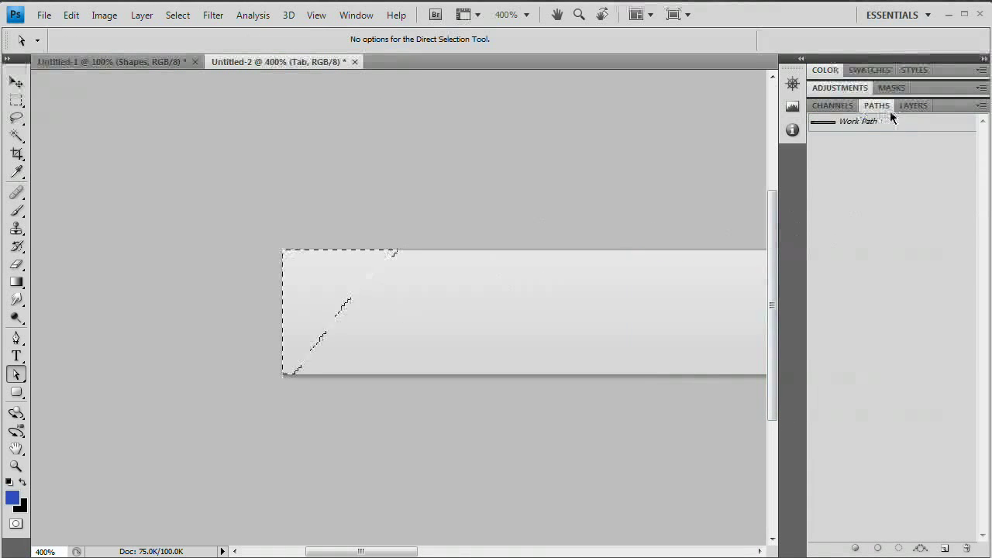
Add a layer mask to the Tab layer that hides the selected area around the bar's left end.
left_click(913, 105)
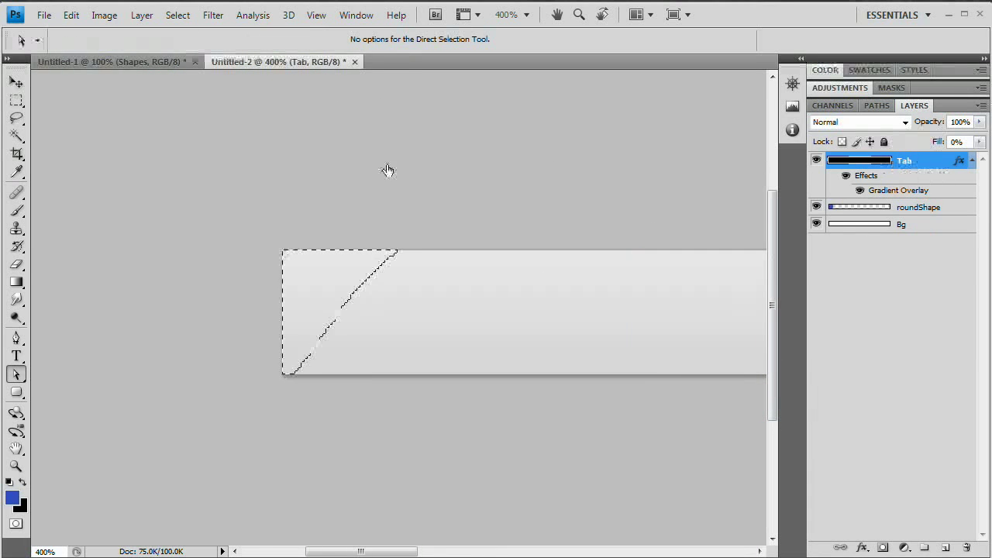
left_click(141, 15)
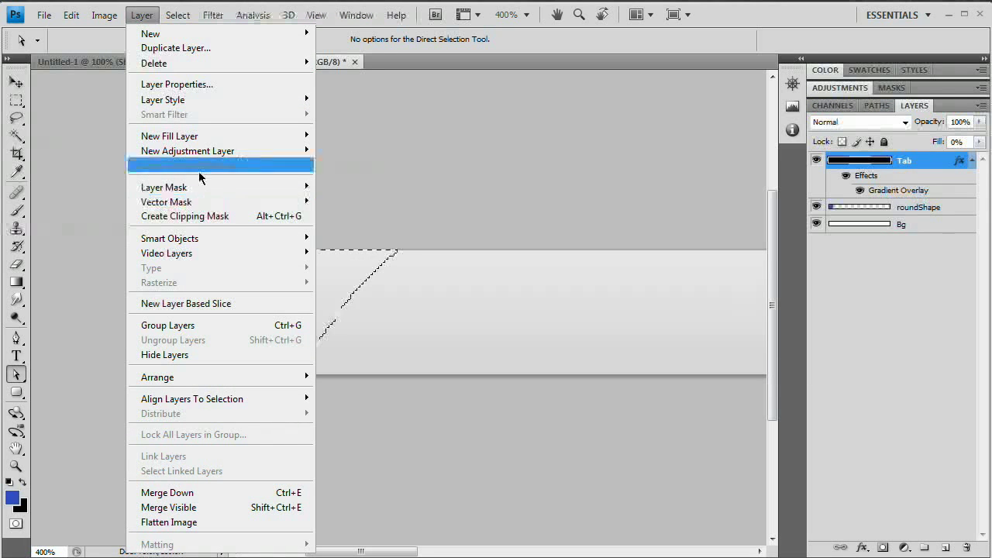
mouse_move(195, 187)
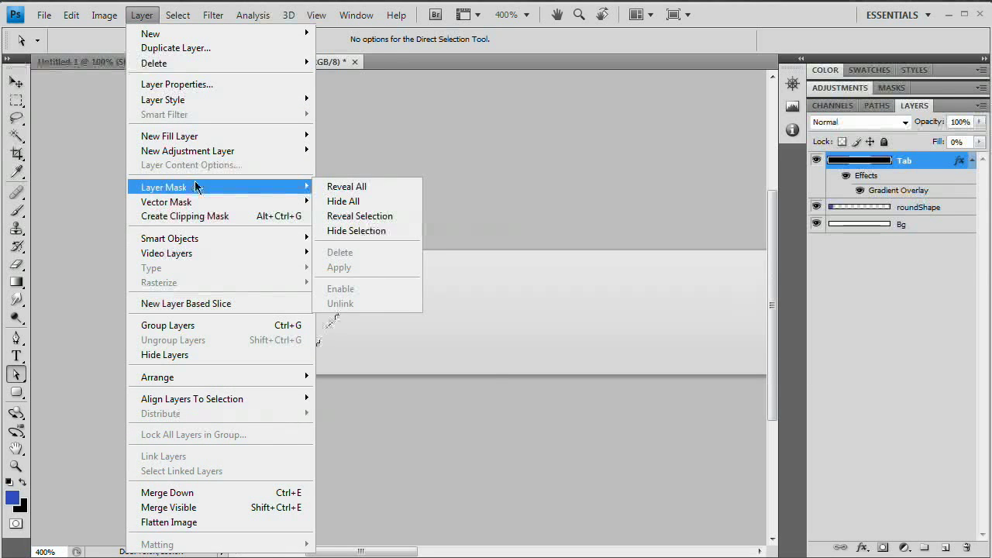
left_click(359, 231)
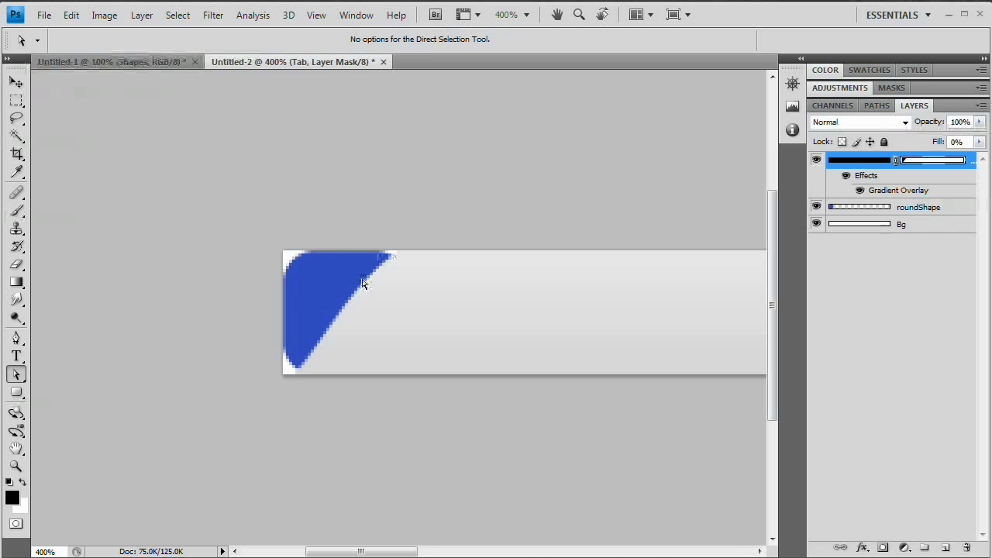
scroll(685, 206, "right", 3)
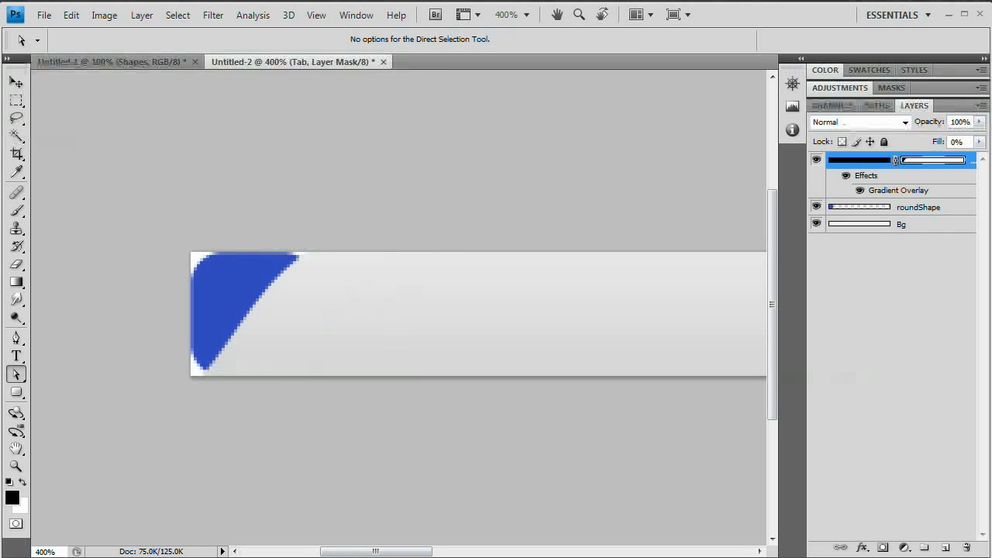
Add a black Multiply drop shadow to the Tab layer with 30% opacity, -40° angle, 8 px distance, 0% spread and 15 px size.
left_click(860, 160)
key("z")
left_click(582, 455)
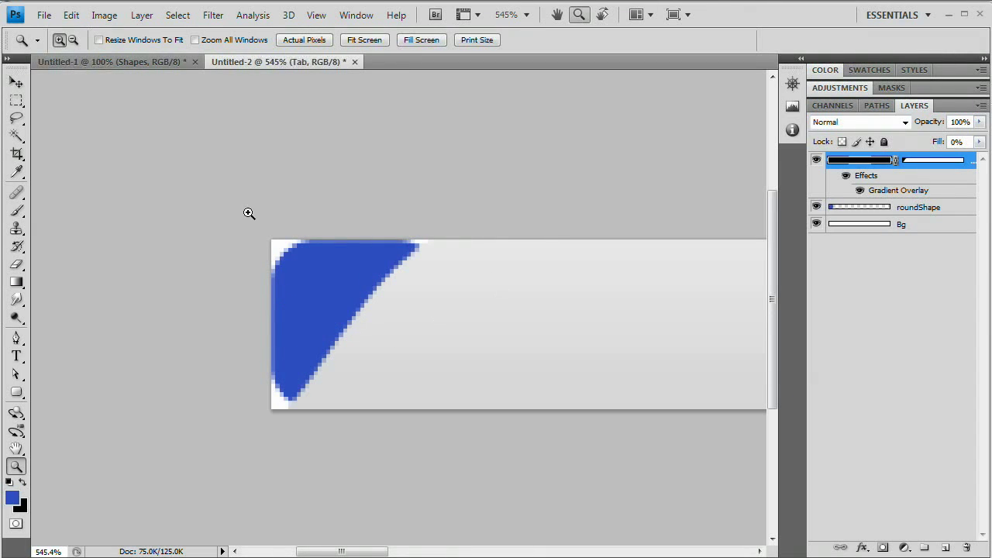
left_click_drag(865, 163, 938, 174)
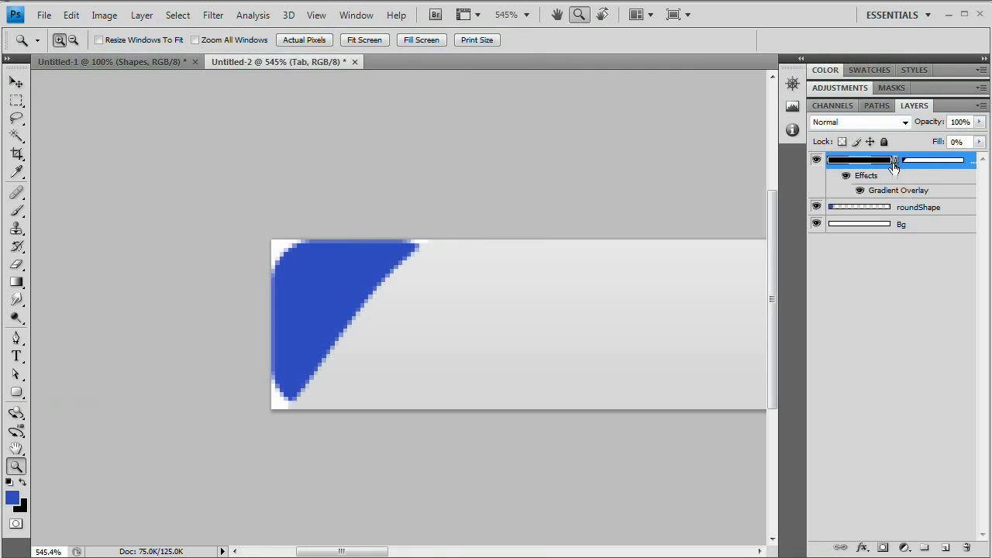
left_click(142, 15)
mouse_move(191, 100)
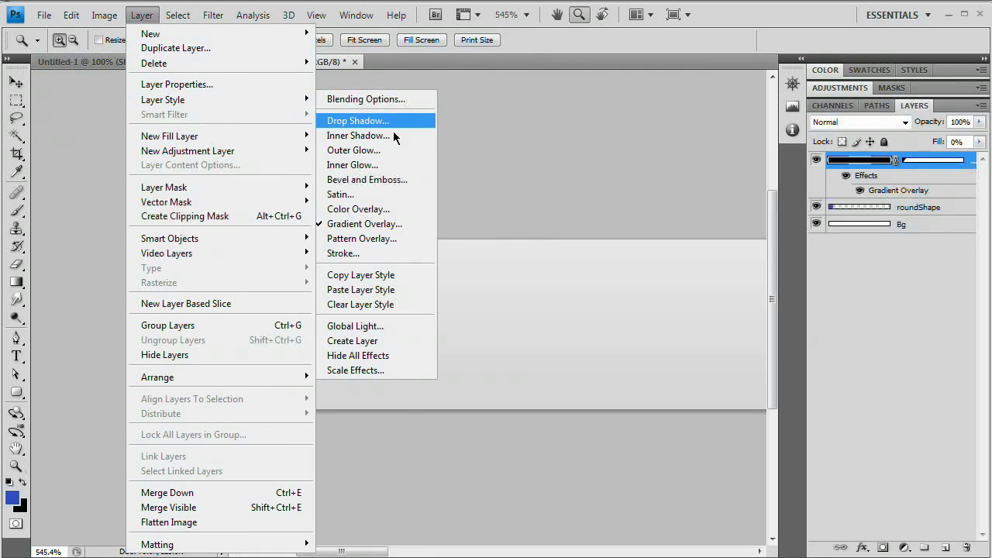
left_click(370, 121)
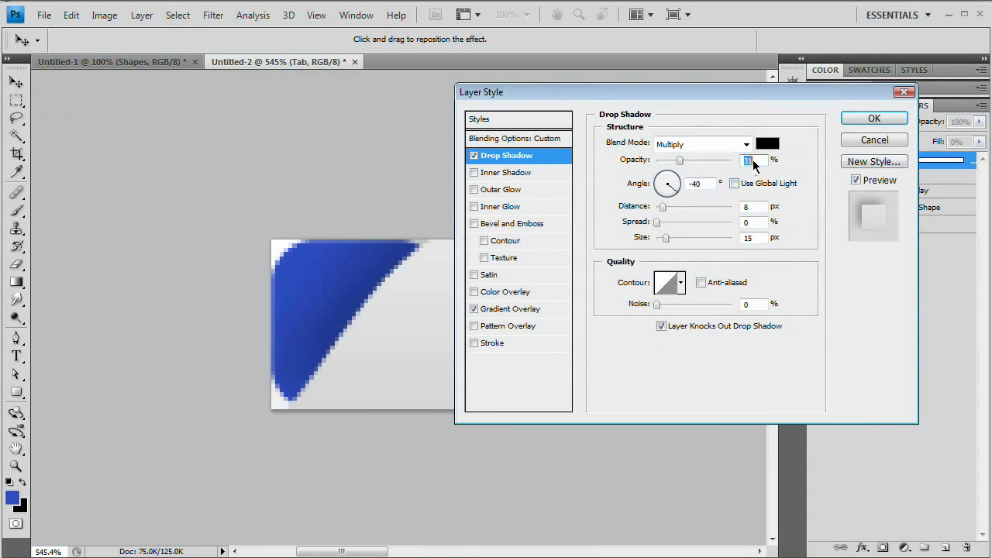
type("30")
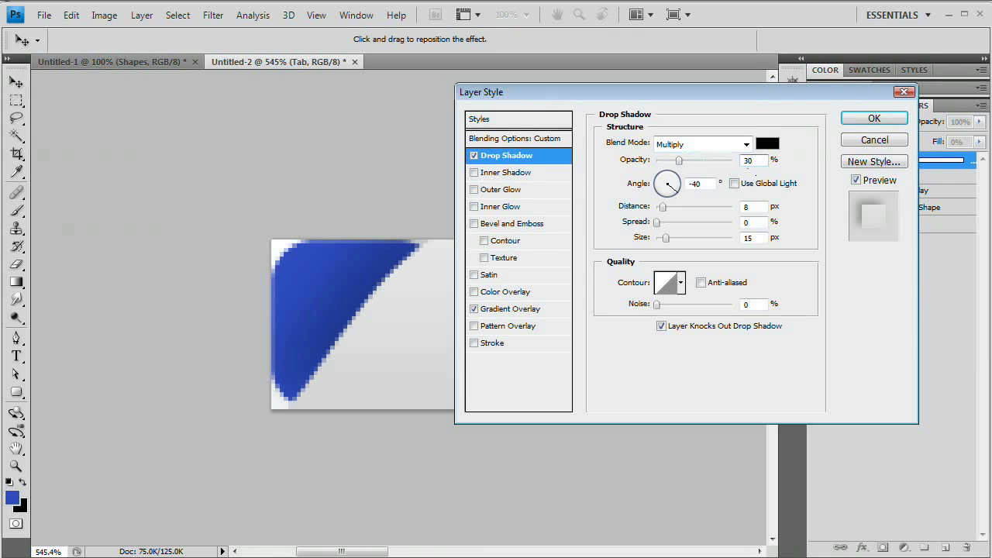
double_click(692, 184)
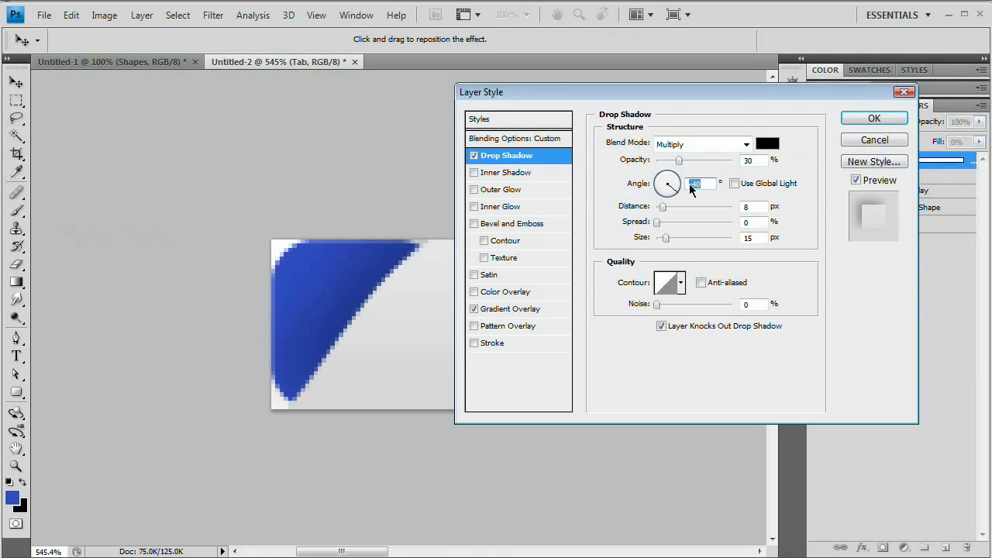
double_click(752, 207)
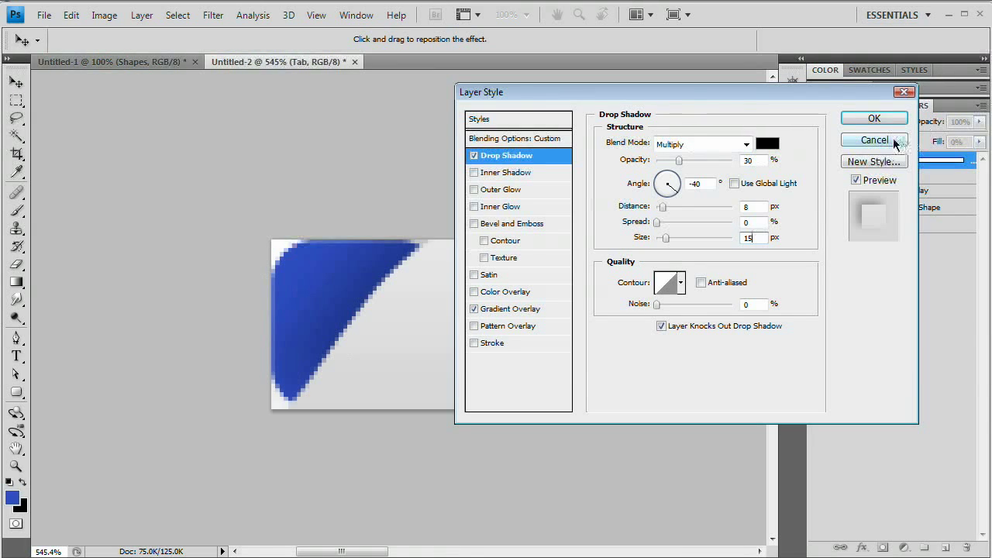
left_click(875, 118)
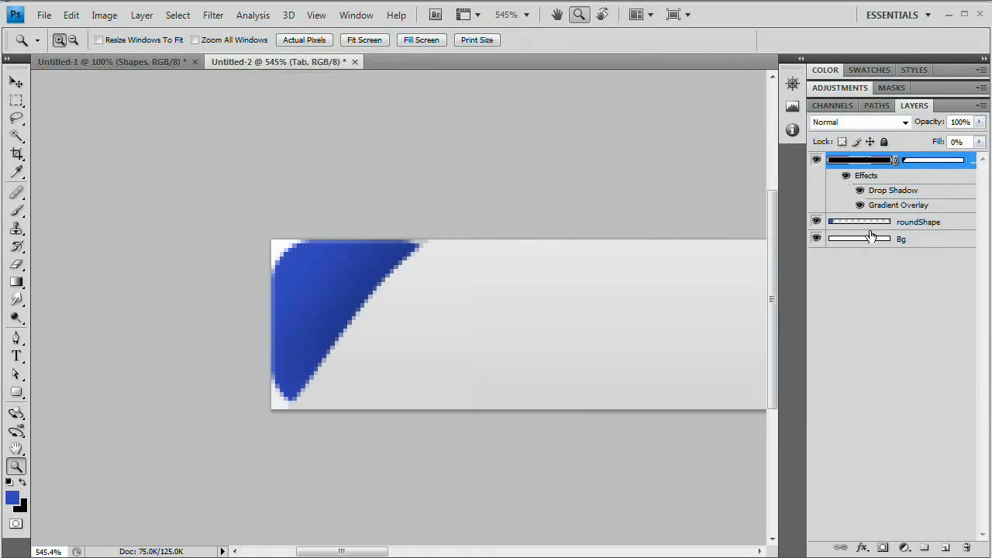
Create a new layer above the Tab layer and name it Highlight.
left_click(946, 548)
double_click(921, 162)
type("Highlight")
key("Return")
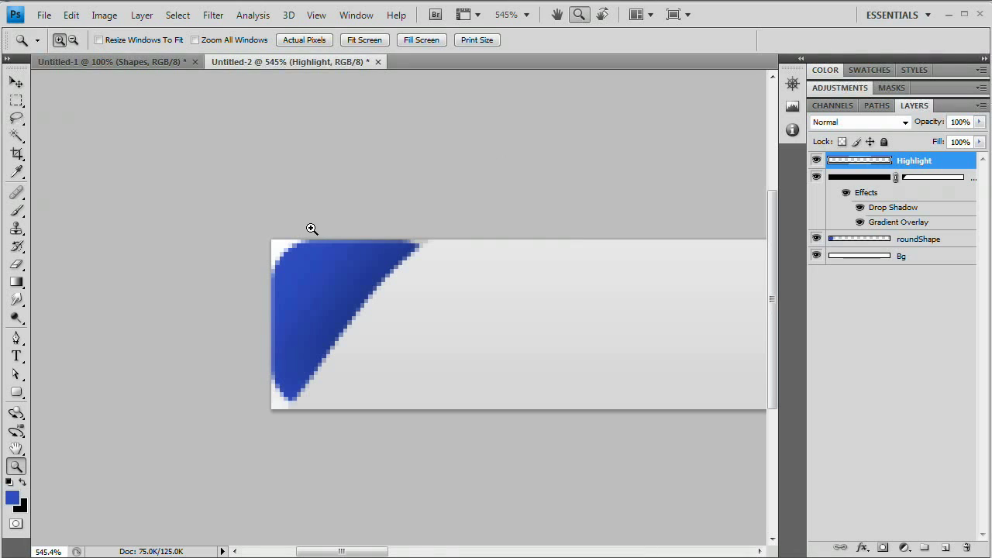
Fill the upper half of the bar across its full width with the blue foreground color on the Highlight layer, and deselect.
key("ctrl+minus")
key("ctrl+minus")
key("ctrl+minus")
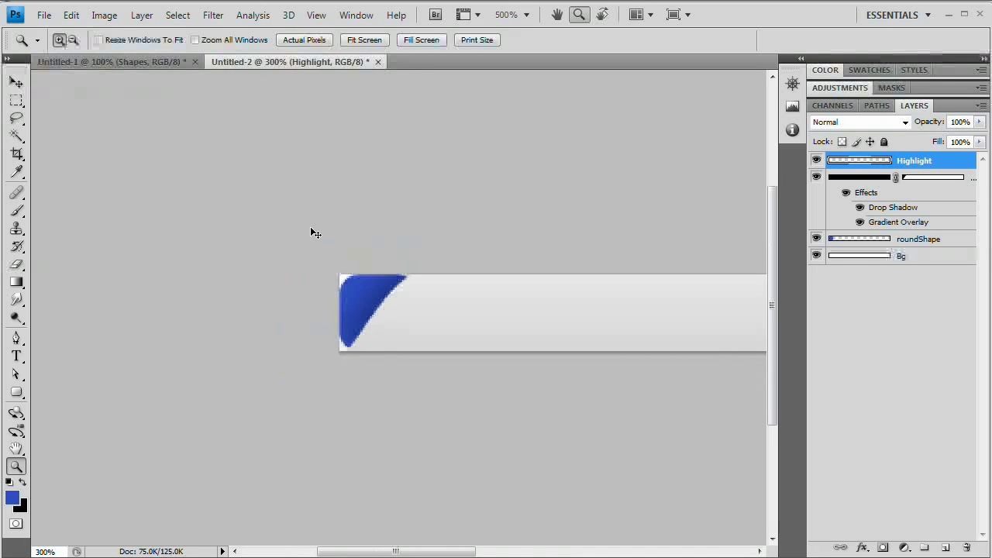
key("ctrl+minus")
key("ctrl+minus")
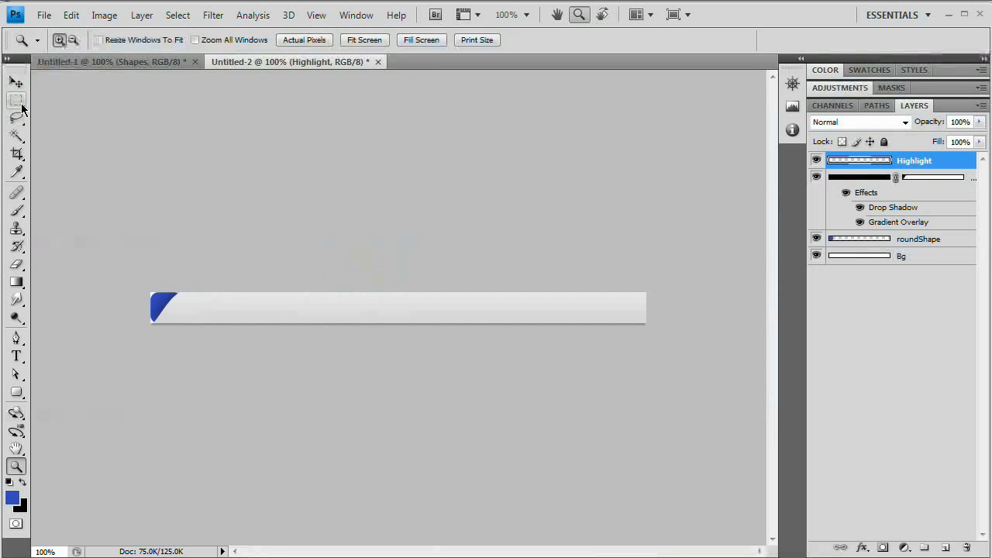
left_click(19, 102)
left_click_drag(144, 287, 669, 307)
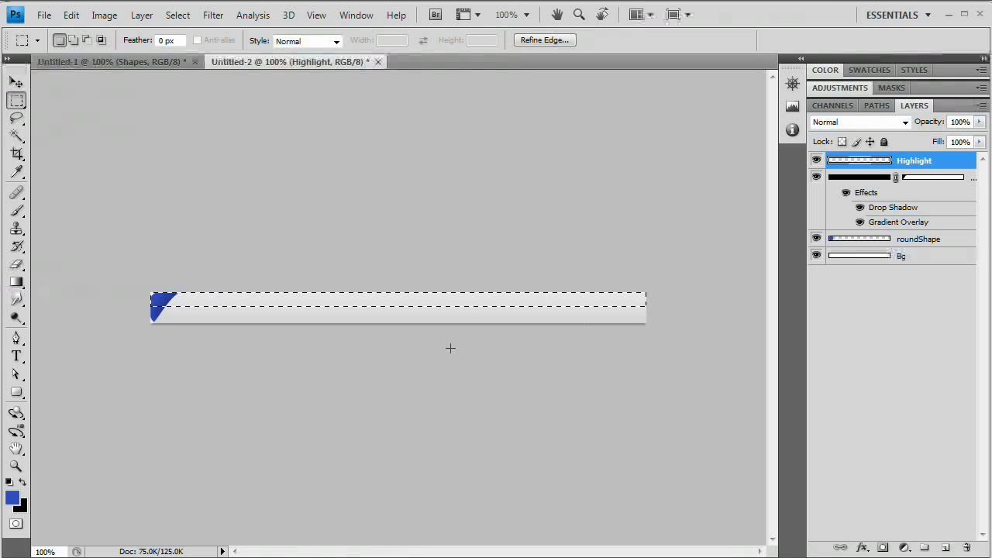
key("alt+BackSpace")
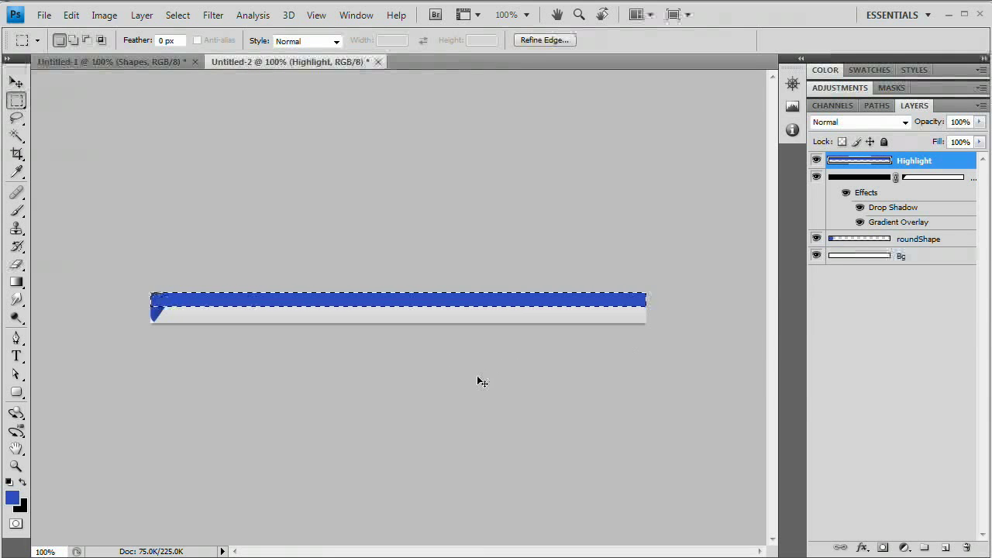
key("ctrl+d")
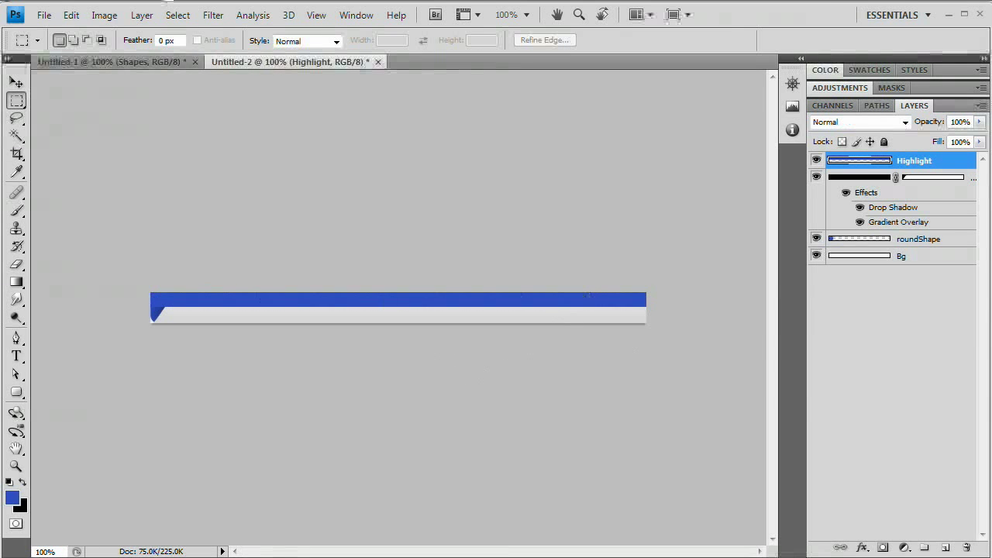
Open the Highlight layer's blending options and set its fill opacity to 0%.
left_click(142, 15)
mouse_move(190, 100)
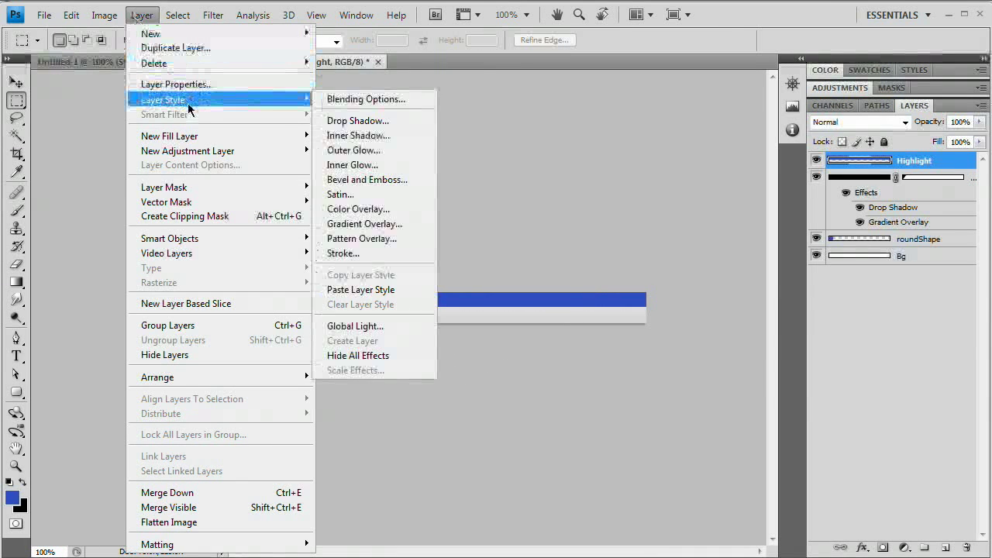
left_click(362, 101)
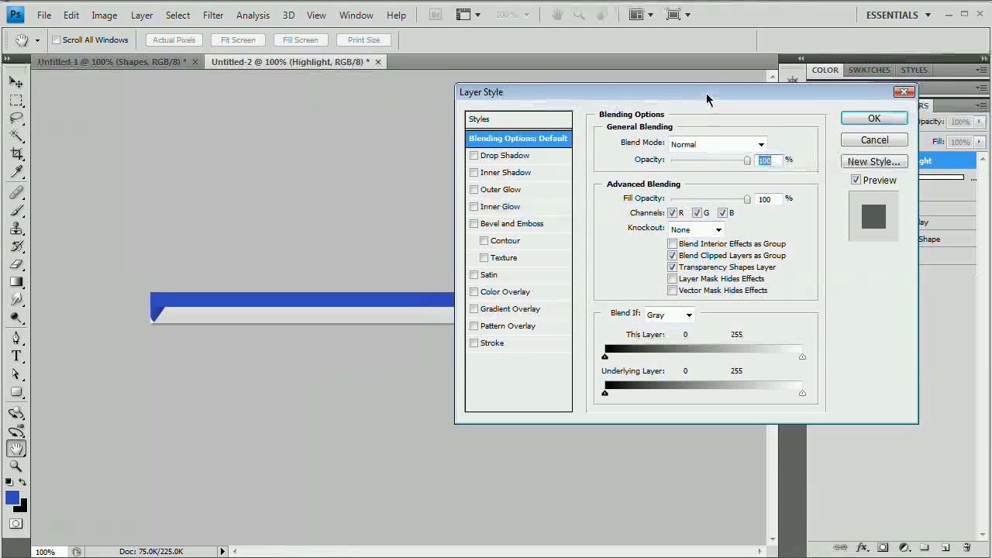
left_click_drag(705, 98, 660, 120)
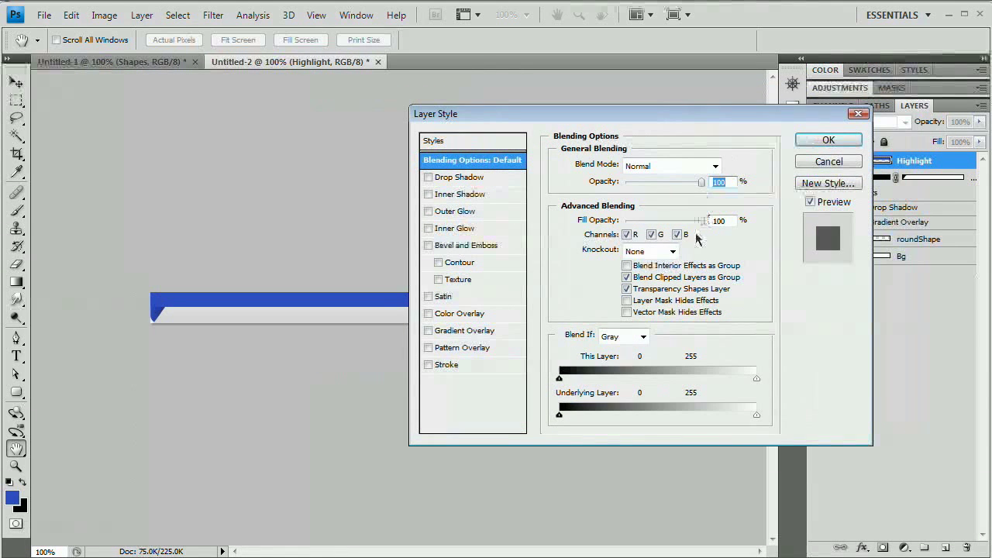
left_click_drag(700, 221, 603, 227)
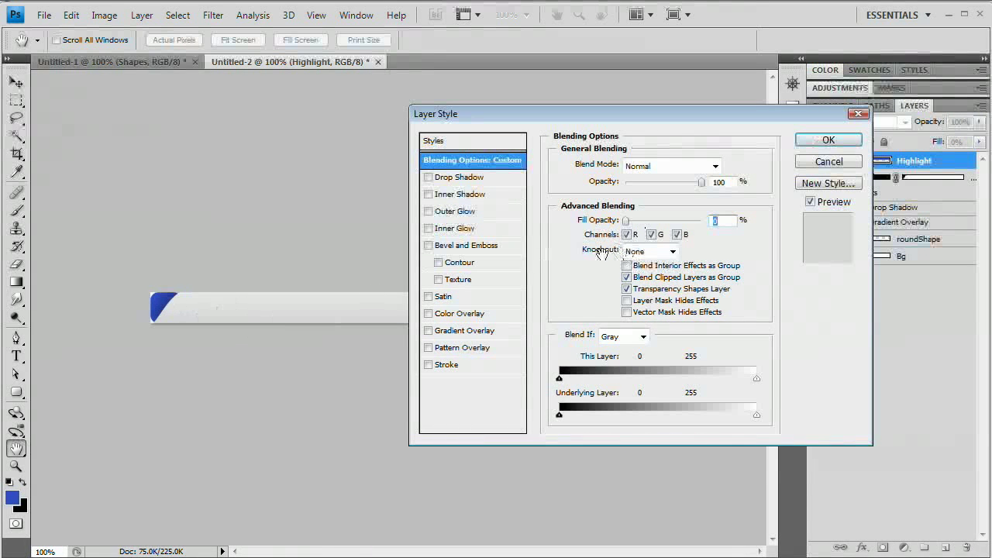
Apply a linear black-to-white Gradient Overlay at 90° and 100% opacity to the Highlight layer.
left_click(447, 334)
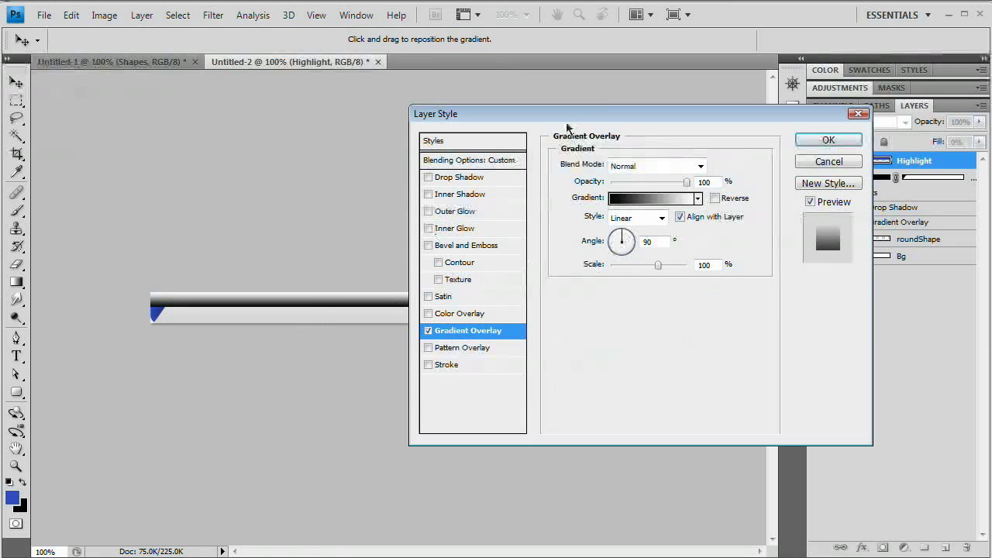
left_click_drag(564, 122, 658, 147)
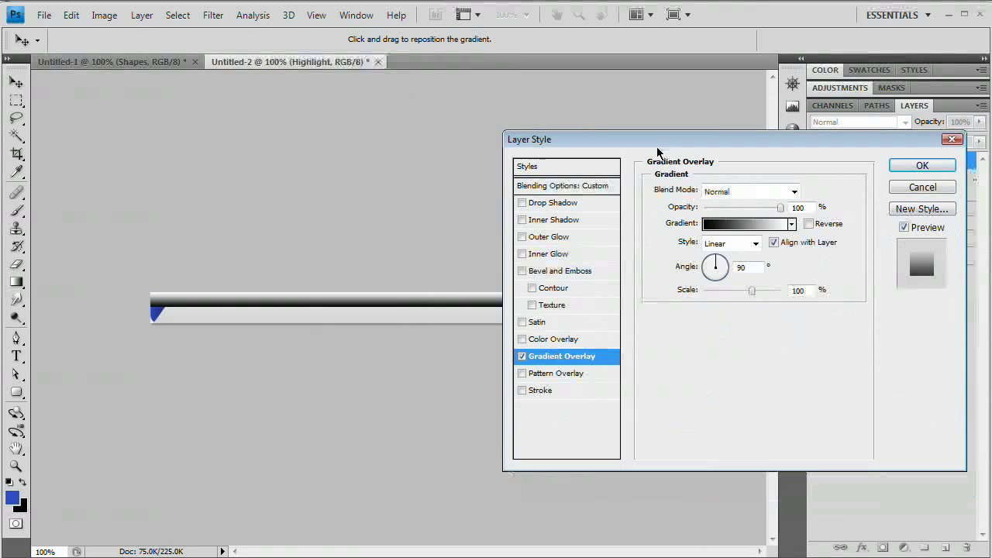
left_click(720, 226)
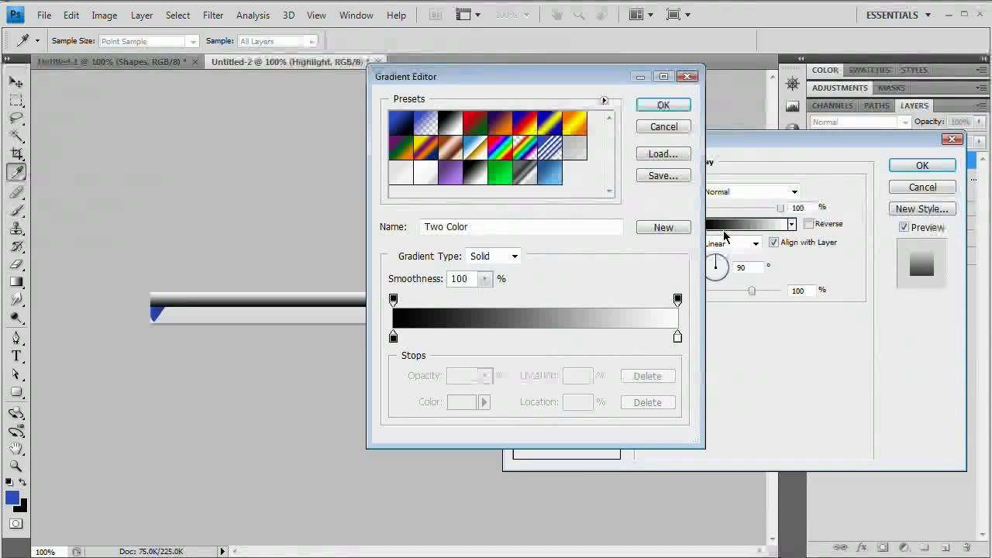
left_click_drag(558, 83, 678, 95)
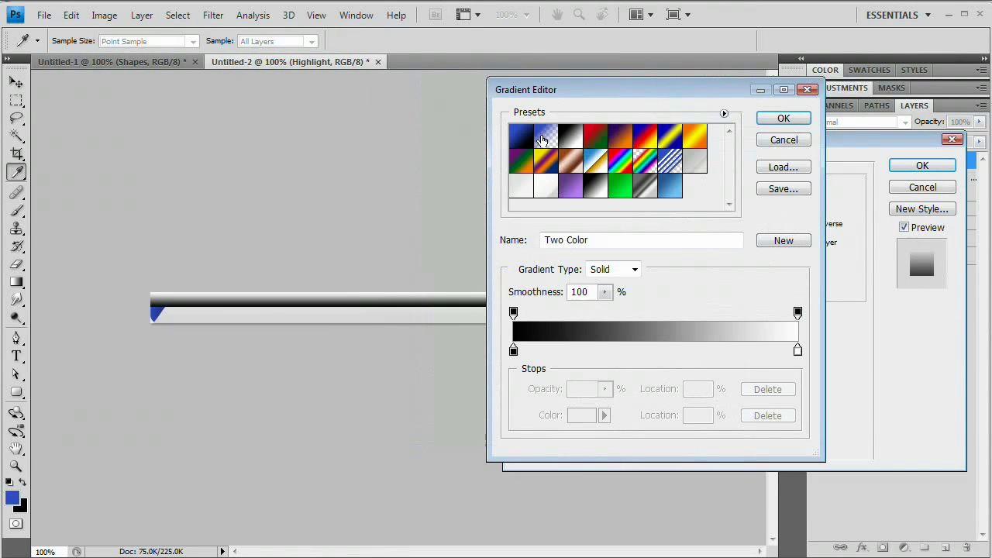
left_click(783, 117)
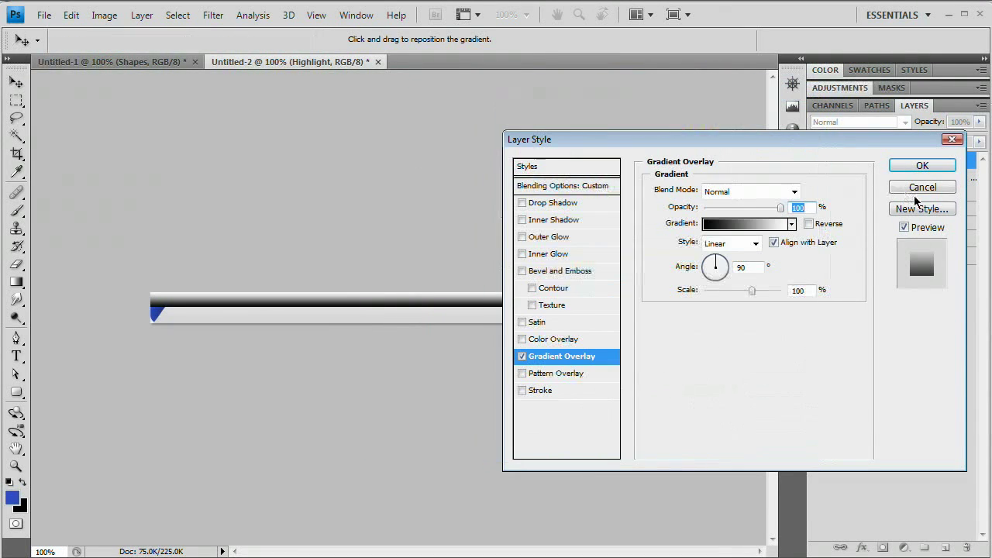
left_click(922, 169)
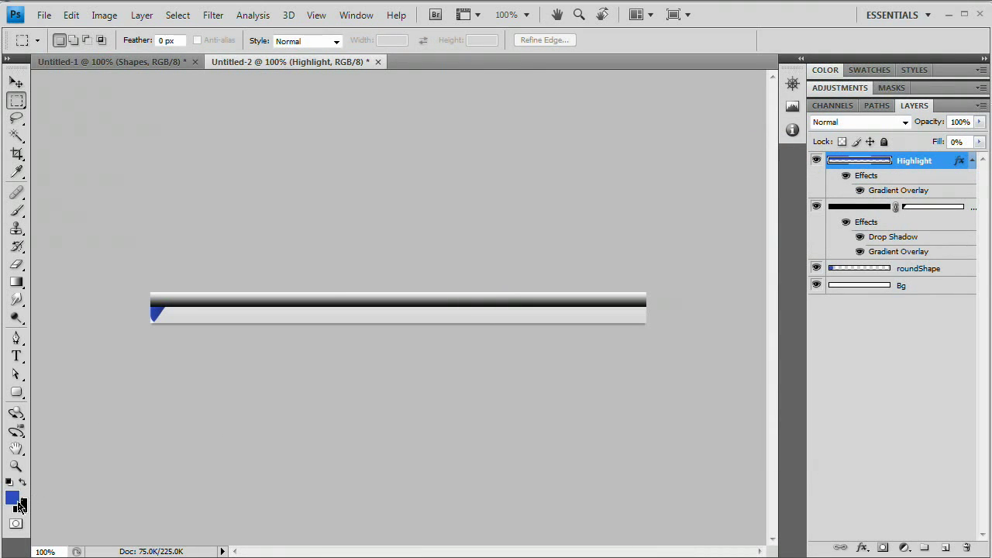
Set the foreground color to white and the background to black, and collapse the Tab layer's effects in a widened layer list.
key("d")
key("x")
left_click_drag(806, 248, 689, 246)
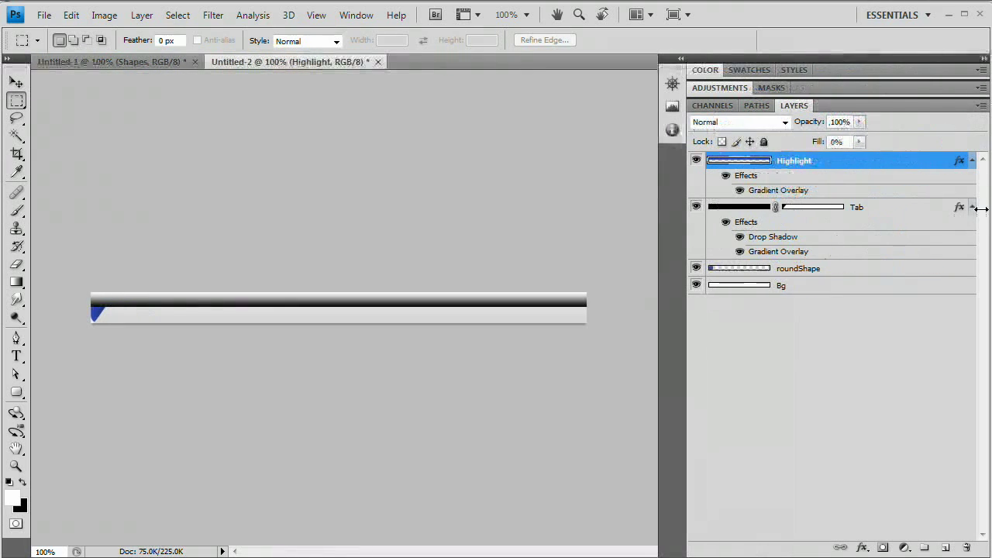
left_click(972, 206)
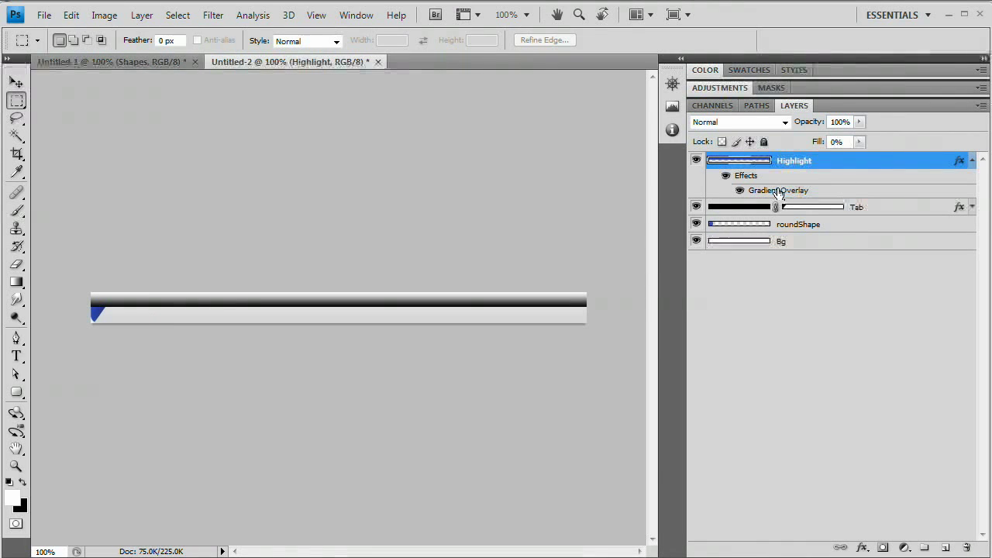
Change the Highlight layer's Gradient Overlay to the Foreground to Transparent preset gradient.
double_click(778, 190)
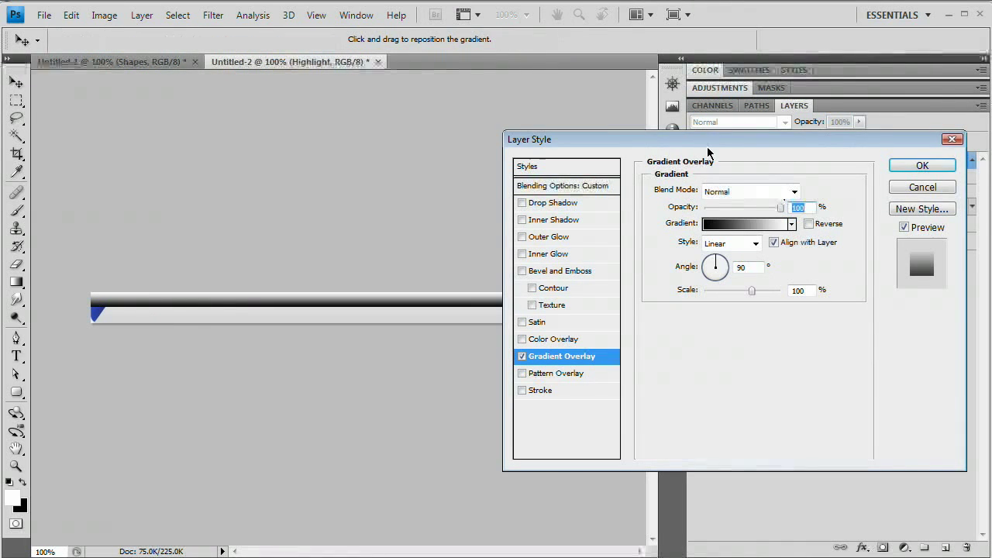
left_click_drag(704, 145, 680, 135)
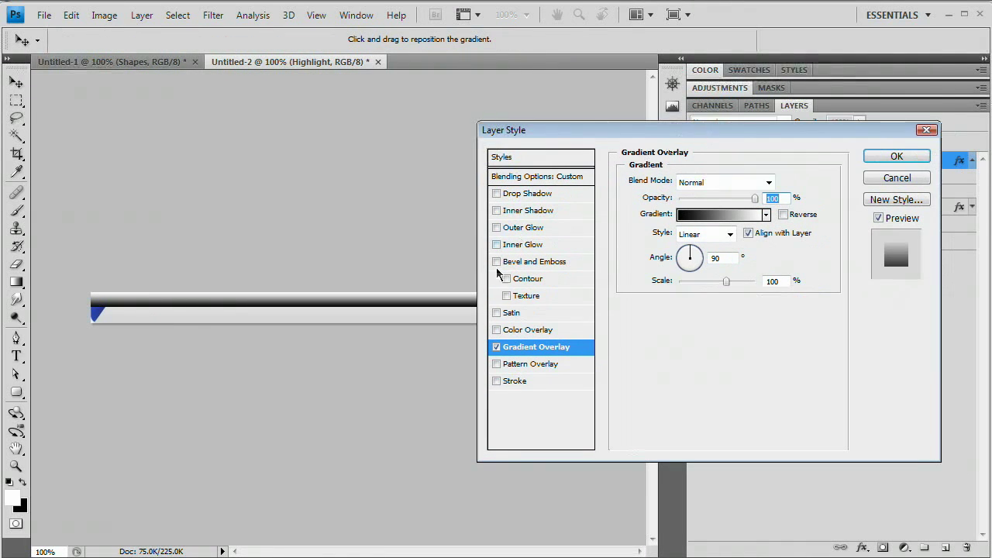
left_click(717, 215)
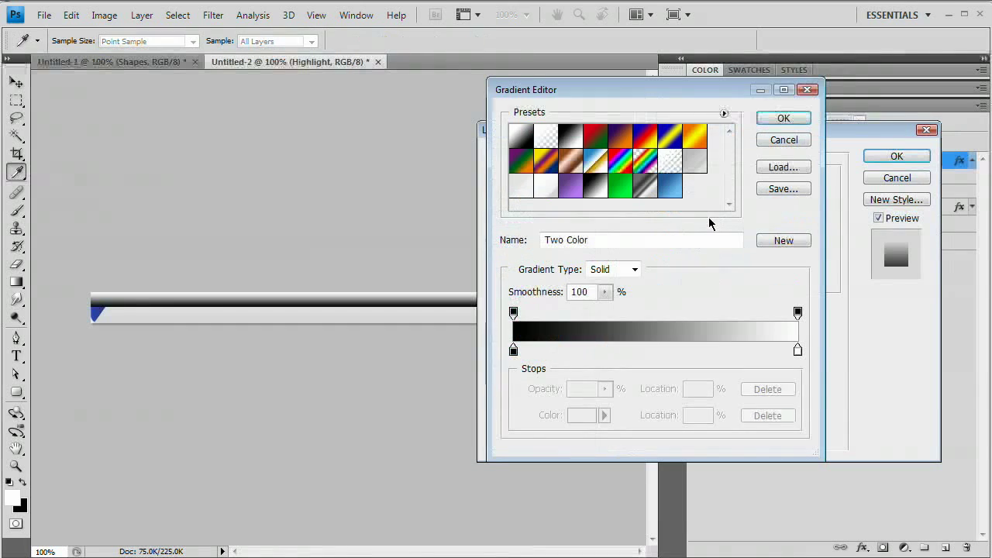
left_click(547, 138)
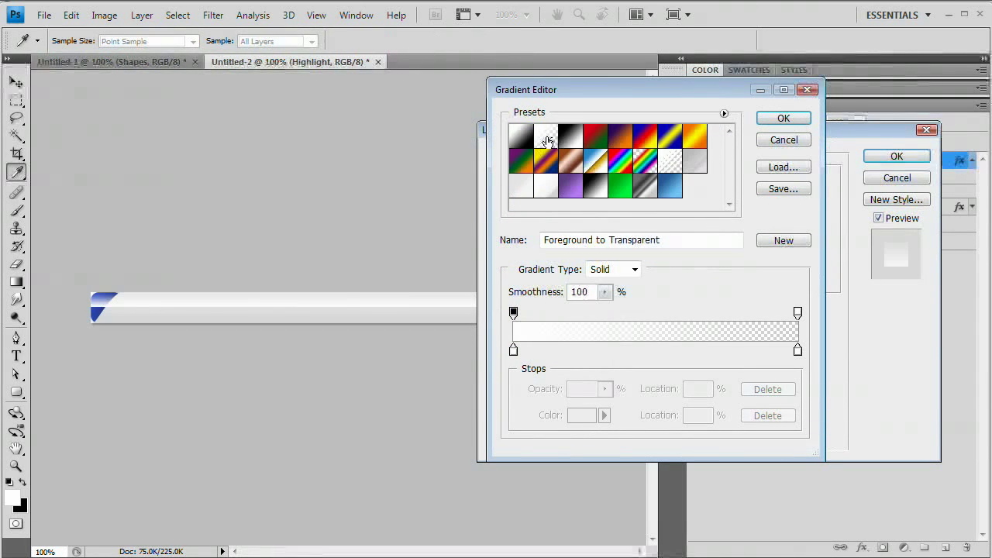
left_click(781, 118)
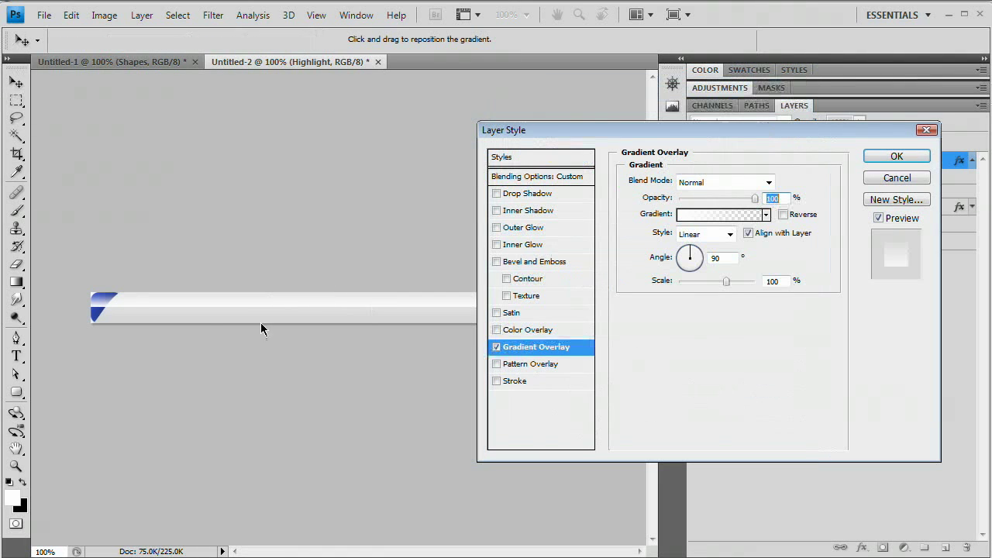
Set the Highlight layer's Gradient Overlay to Overlay blend mode at 12% opacity, apply it, and collapse the layer's effects.
left_click(732, 188)
left_click(694, 390)
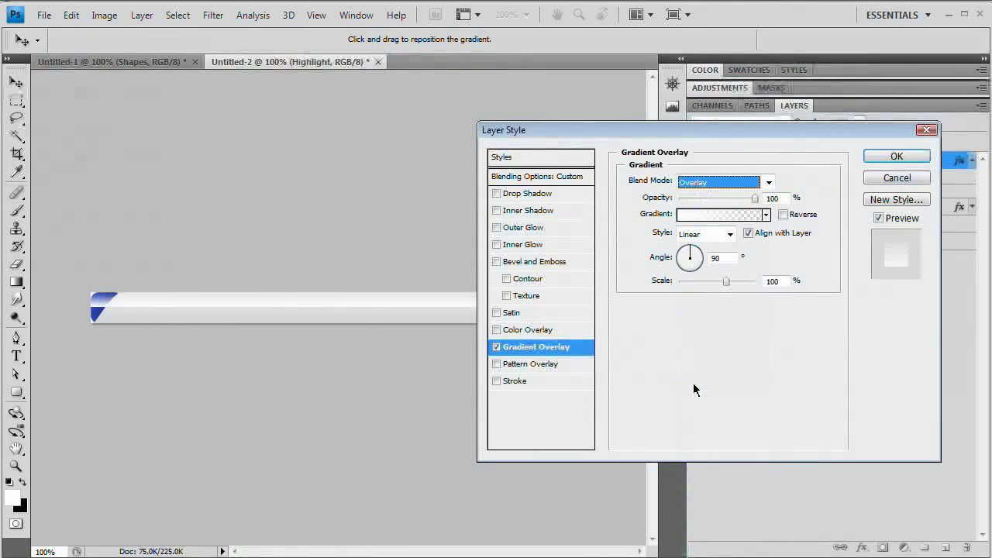
left_click_drag(752, 199, 689, 201)
left_click_drag(716, 136, 767, 142)
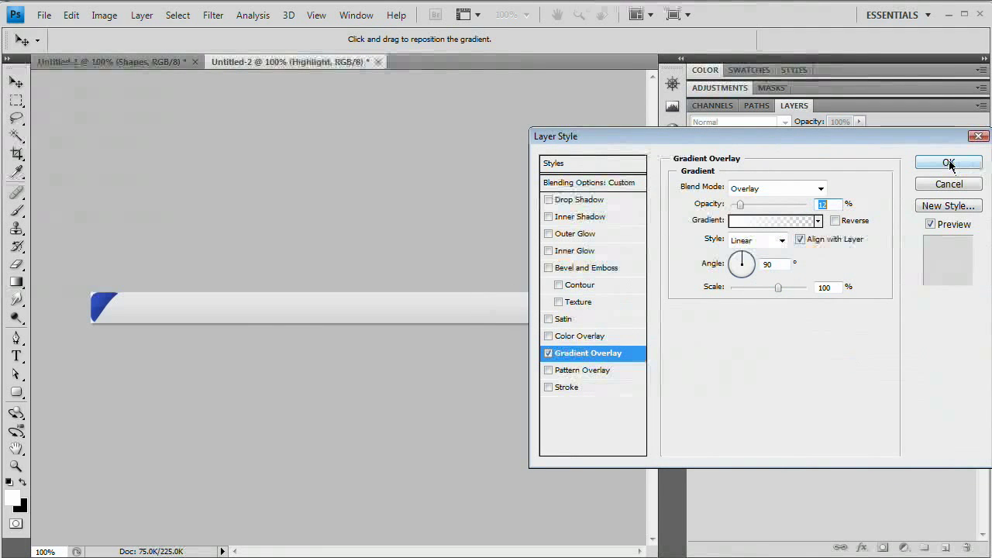
left_click(950, 163)
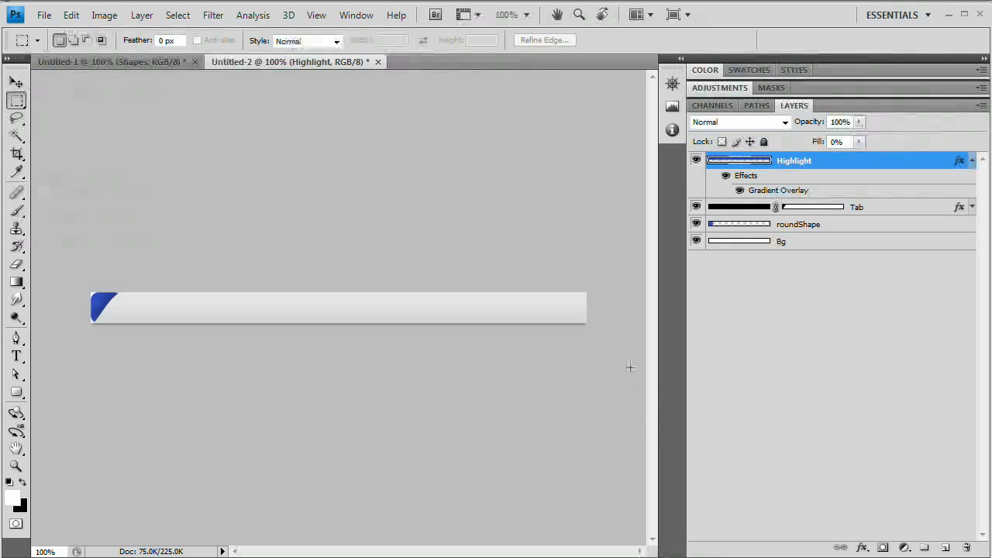
left_click(973, 162)
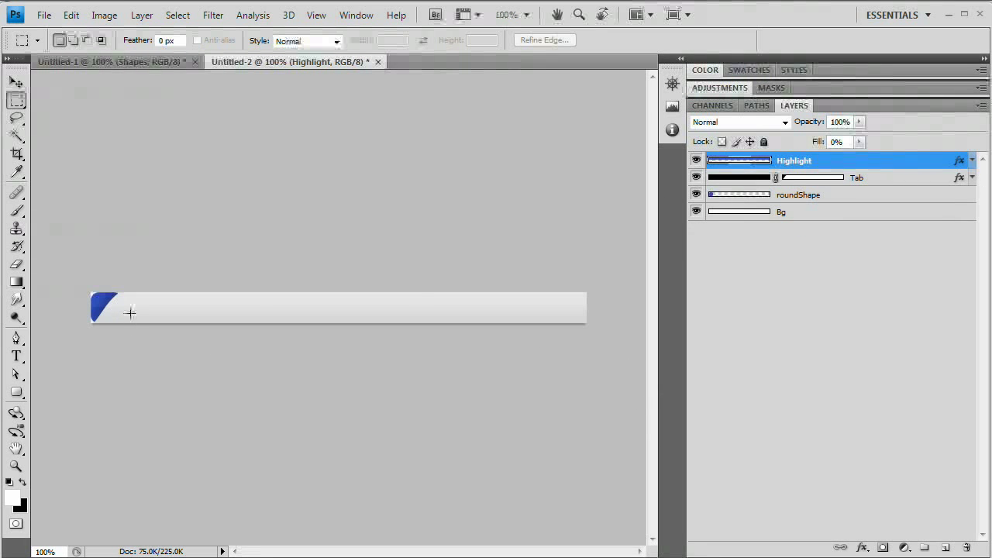
left_click_drag(88, 296, 209, 298)
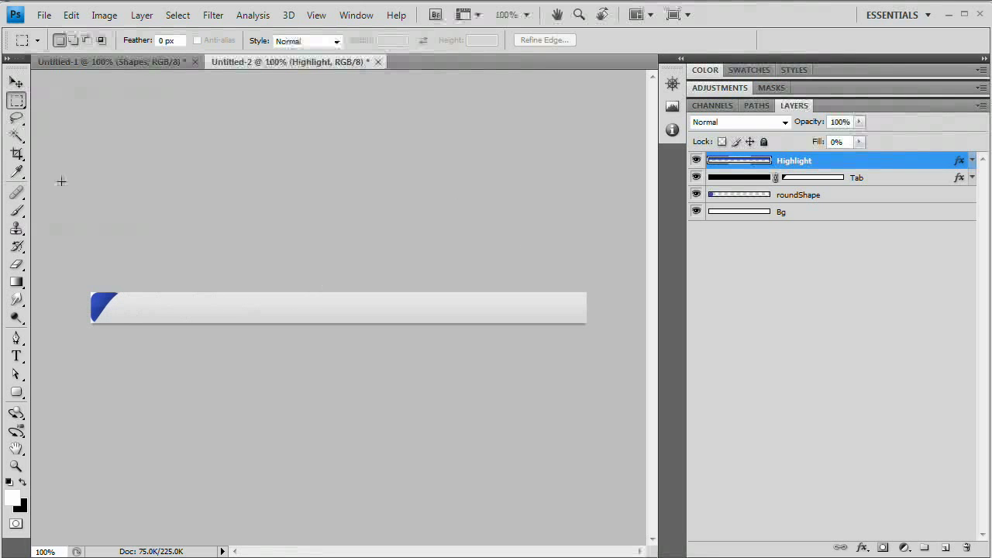
Add the white text "LIVE SHOWS!" in Museo 500, 18 pt, and place it on the bar just beside the blue corner.
left_click(16, 356)
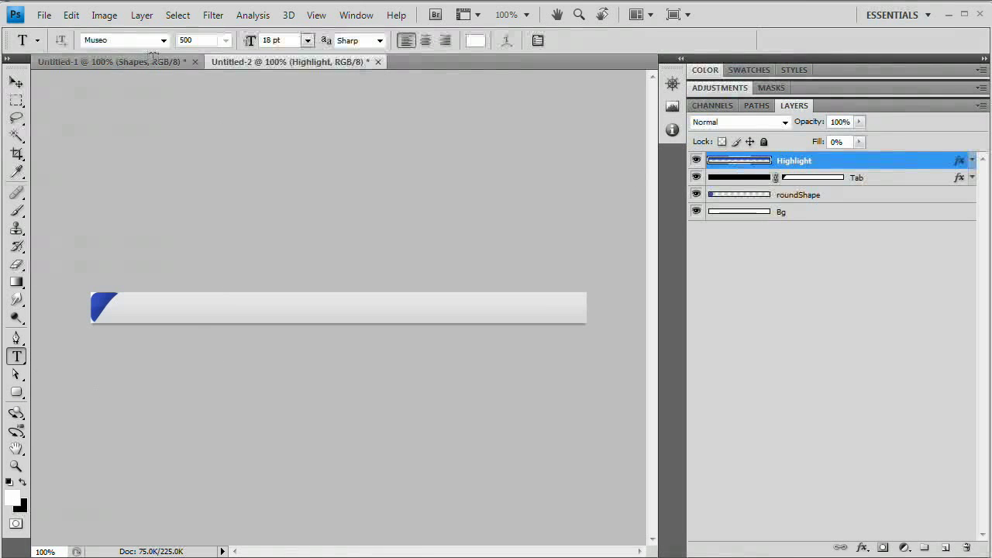
left_click(159, 308)
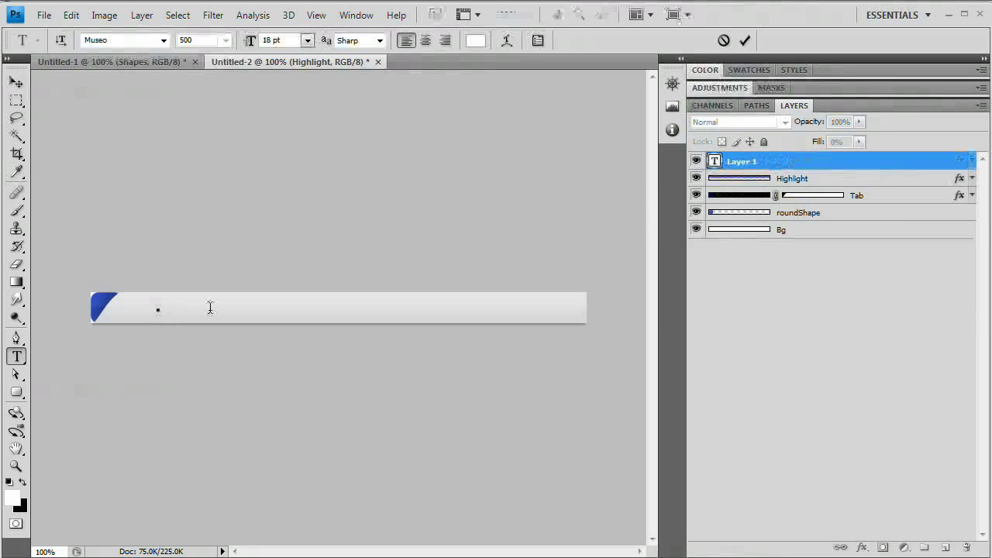
type("me")
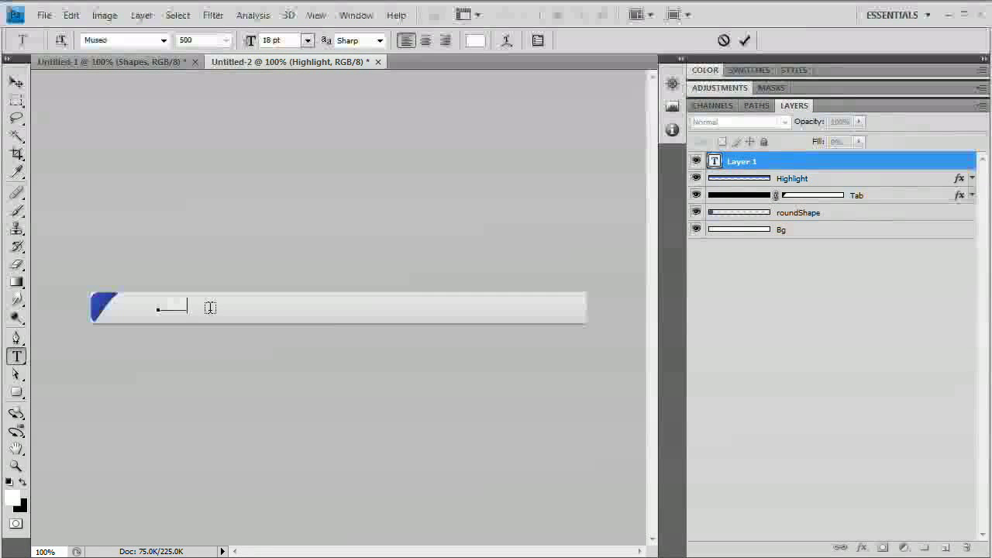
type("  About")
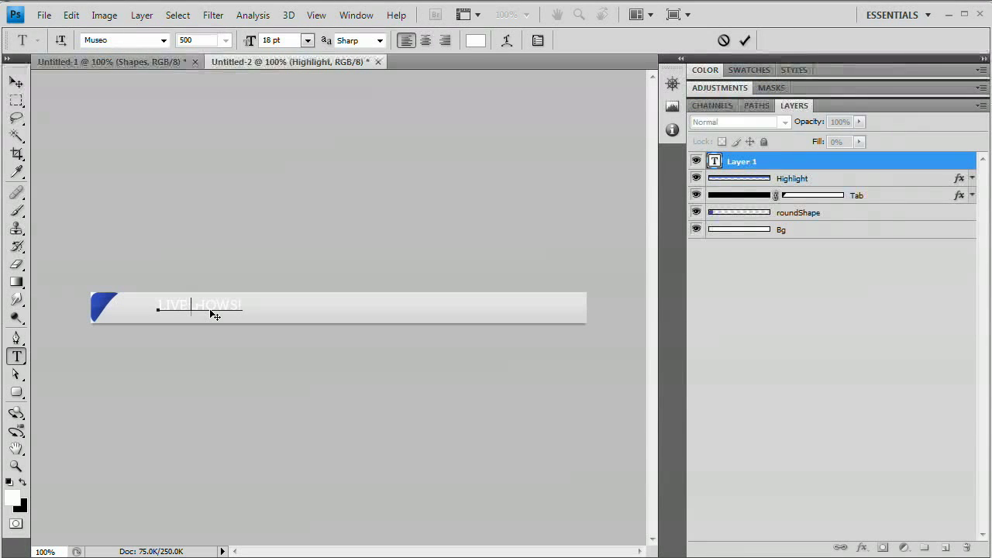
key("ctrl+a")
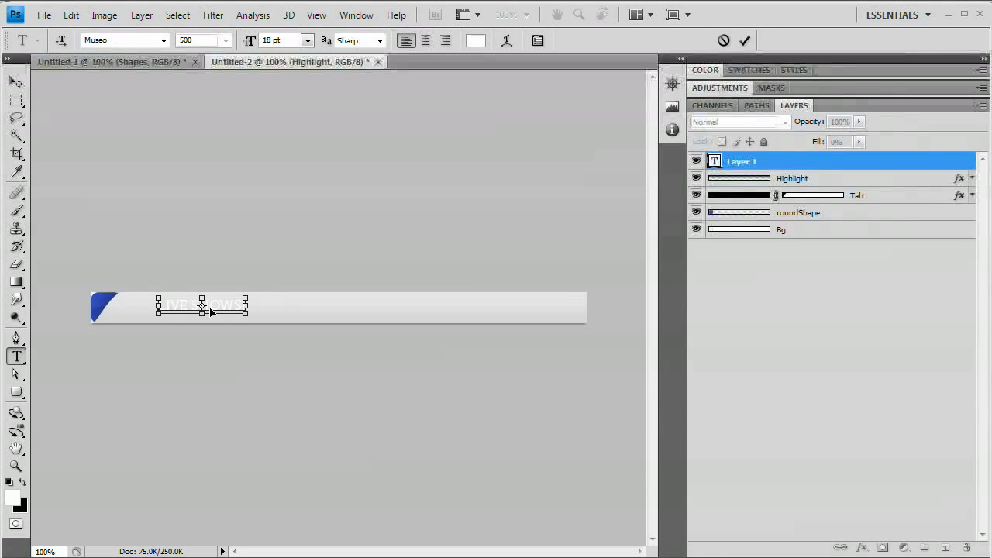
key("ctrl+Return")
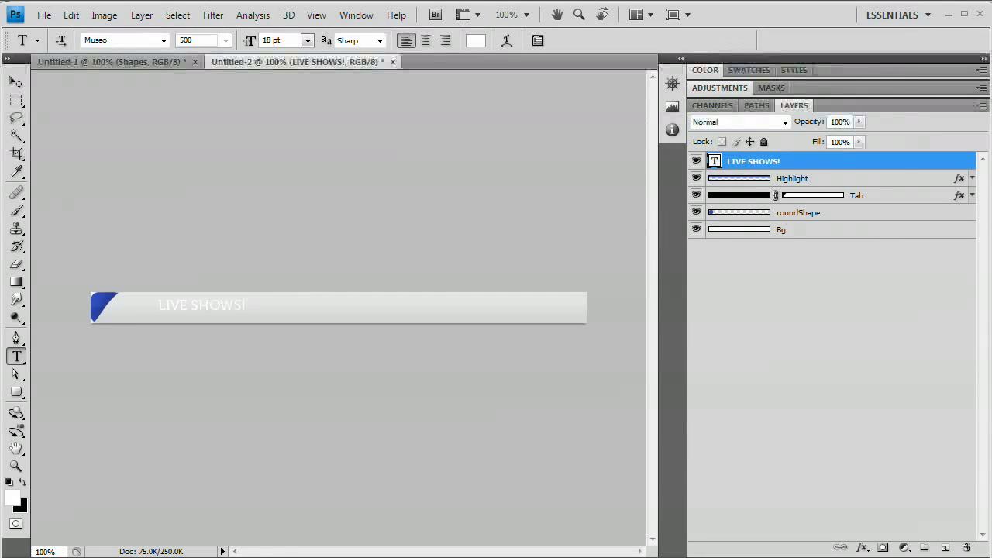
left_click(16, 81)
left_click_drag(187, 318, 160, 322)
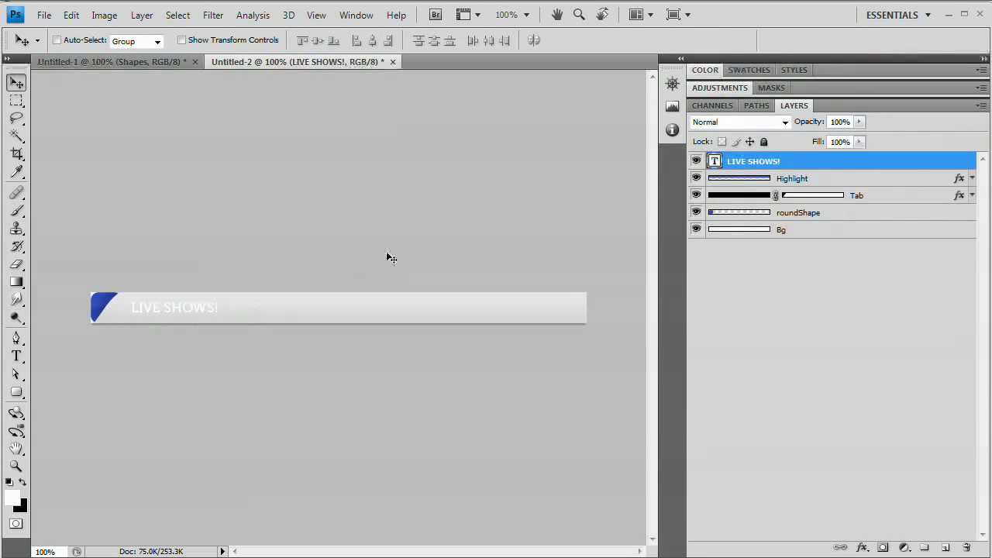
Add a Color Overlay of #304dc9 to the LIVE SHOWS! text layer.
left_click(144, 15)
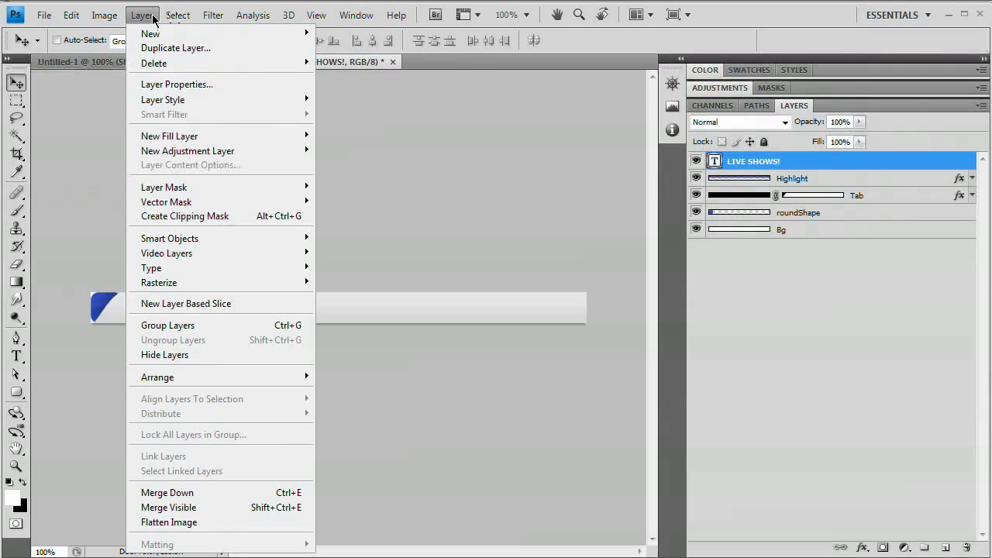
mouse_move(186, 101)
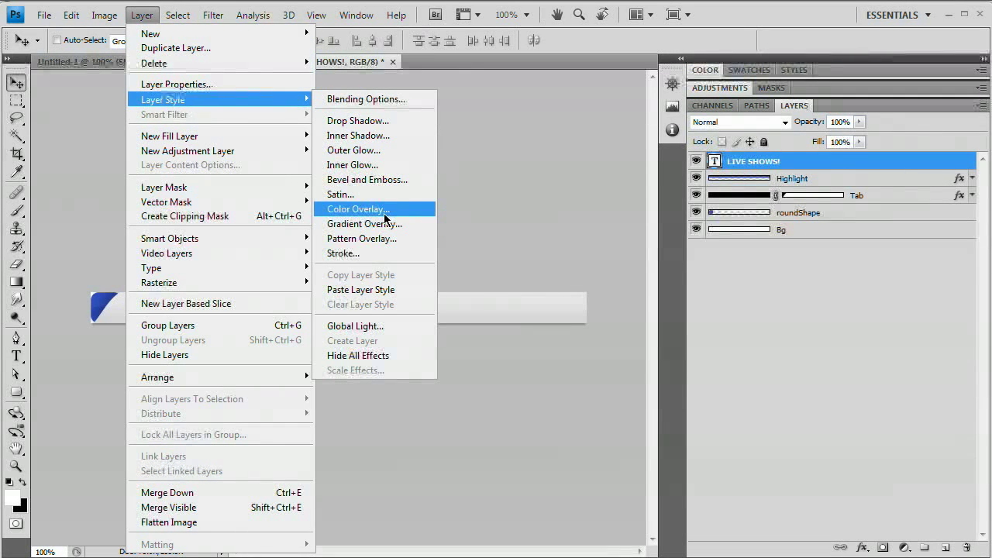
left_click(432, 208)
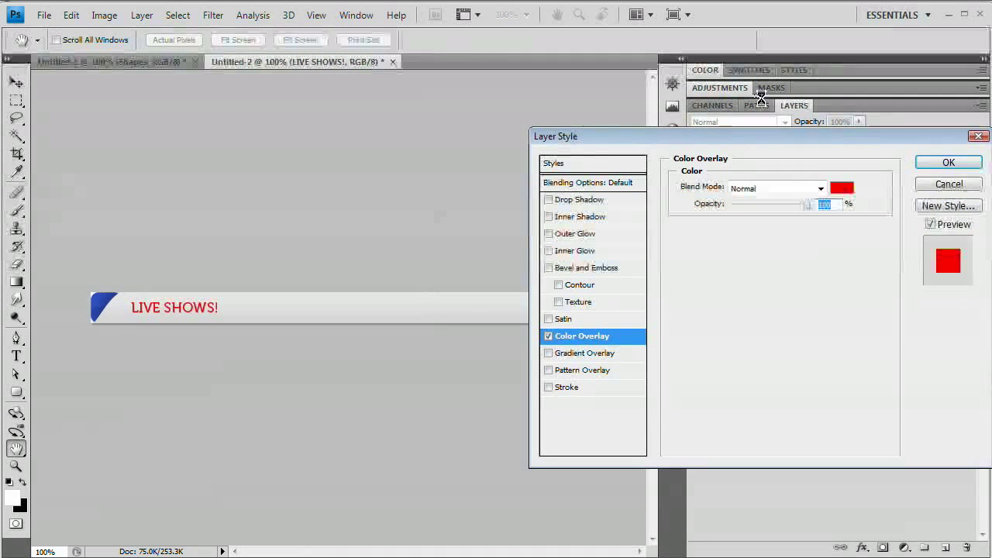
left_click_drag(730, 142, 534, 153)
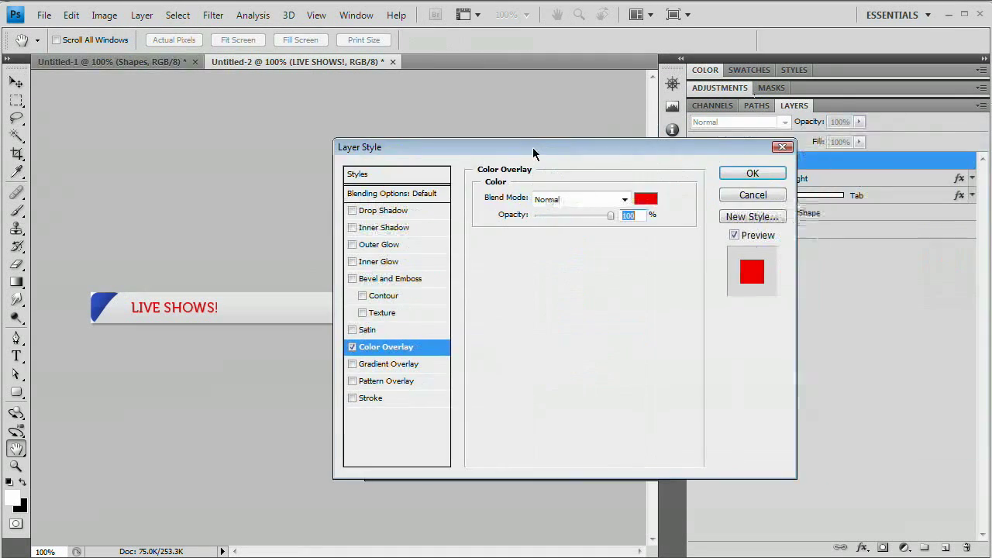
left_click(645, 200)
left_click_drag(439, 353, 251, 353)
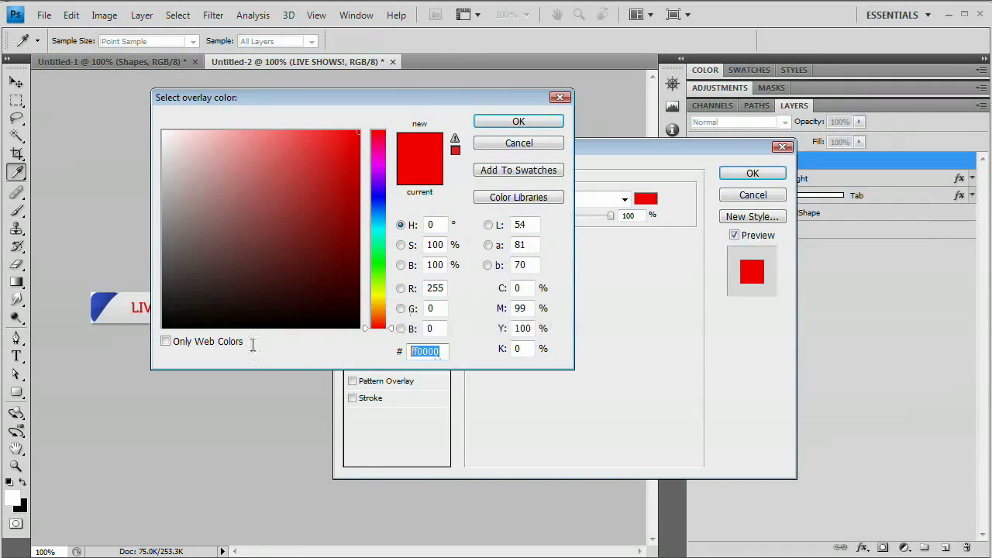
type("304")
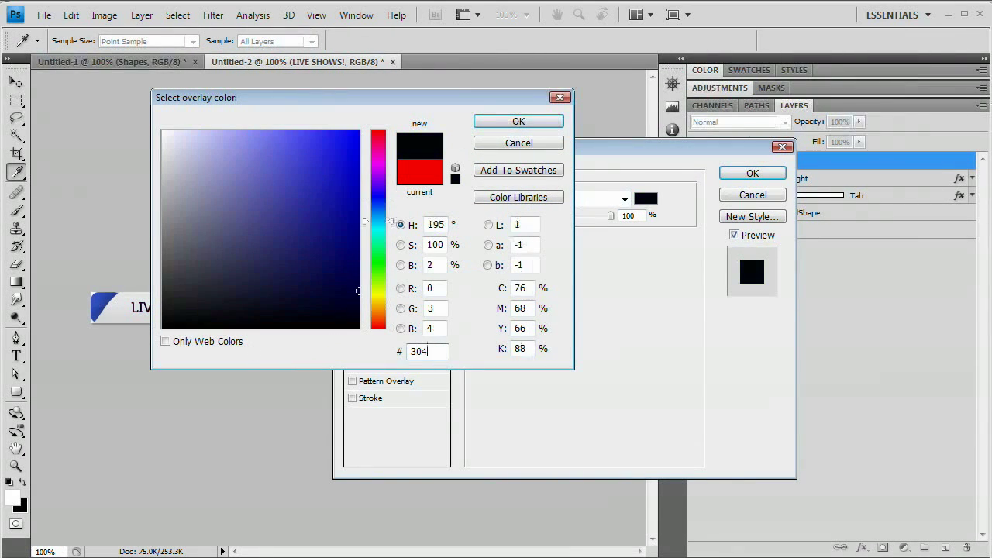
type("dc9")
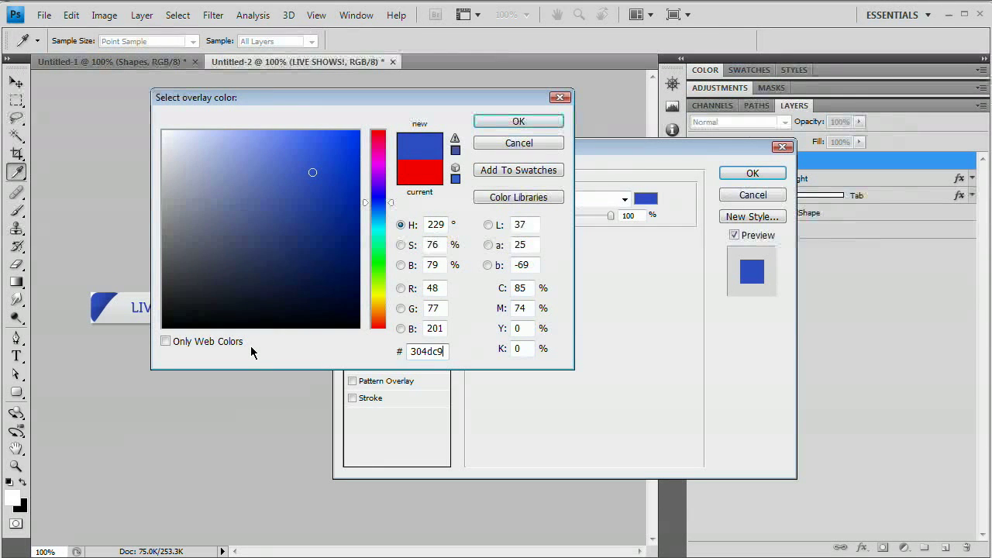
left_click(518, 121)
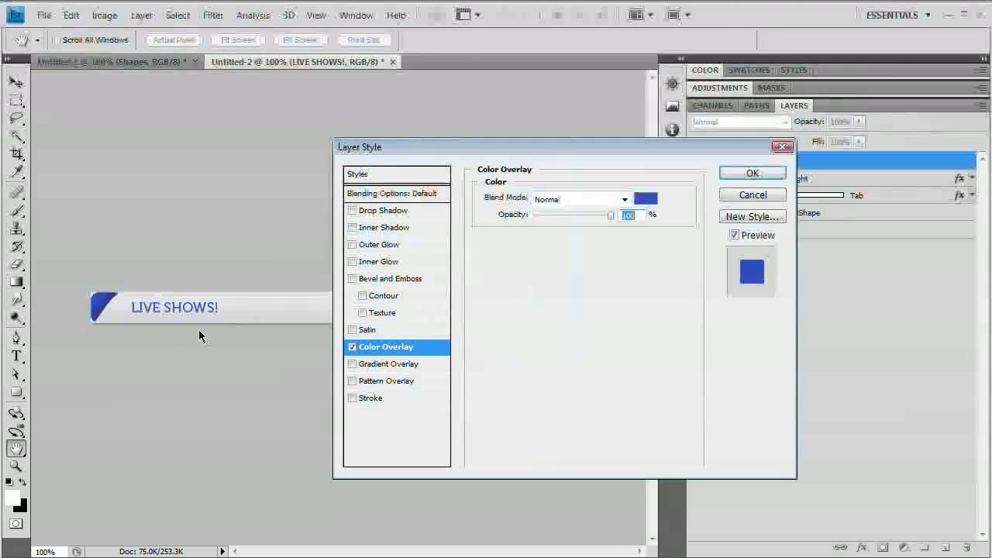
Add an Inner Shadow to the LIVE SHOWS! text with 1 px distance, 1 px size and about 39% opacity.
left_click(370, 229)
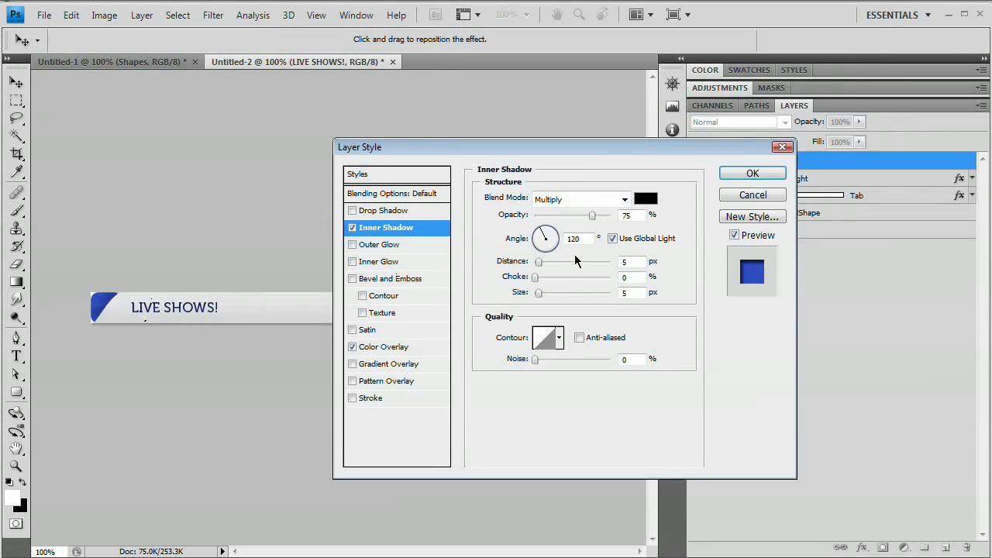
left_click(645, 262)
left_click_drag(539, 262, 535, 262)
key("Tab")
key("Tab")
type("1")
key("Up")
key("Up")
key("Up")
key("Up")
key("Down")
key("Down")
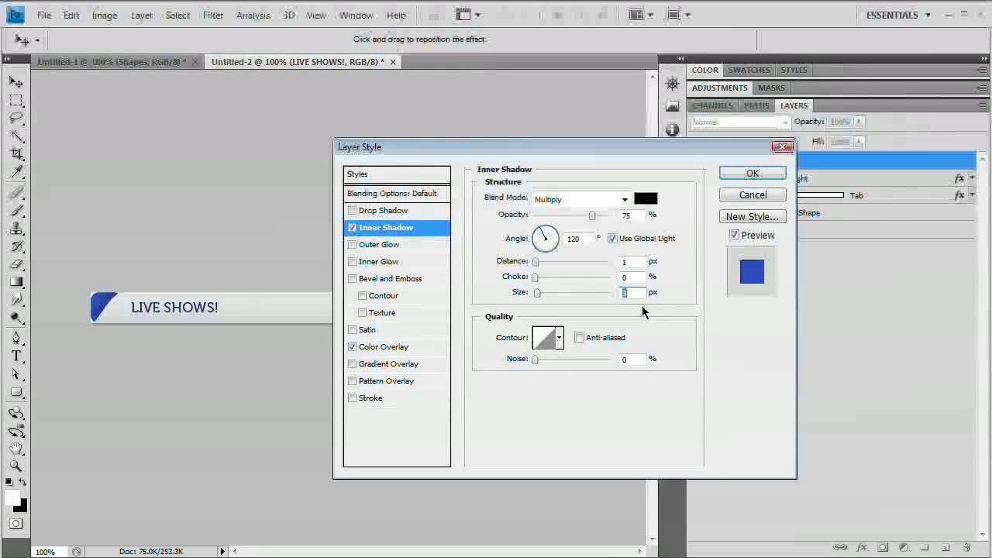
left_click_drag(594, 215, 564, 216)
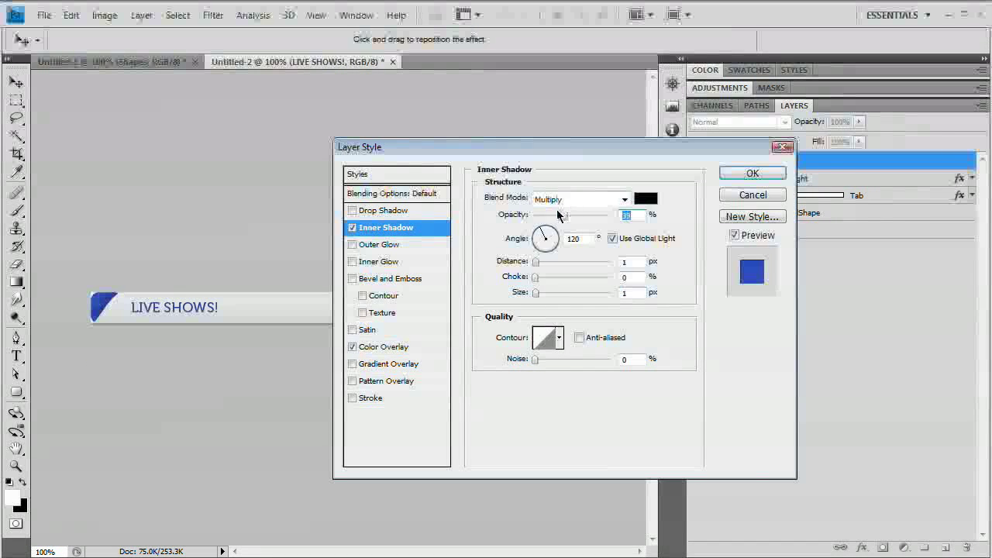
Add a 1 px white outside Stroke at 19% opacity to the LIVE SHOWS! text and apply the layer style.
left_click(380, 402)
left_click_drag(536, 197, 533, 197)
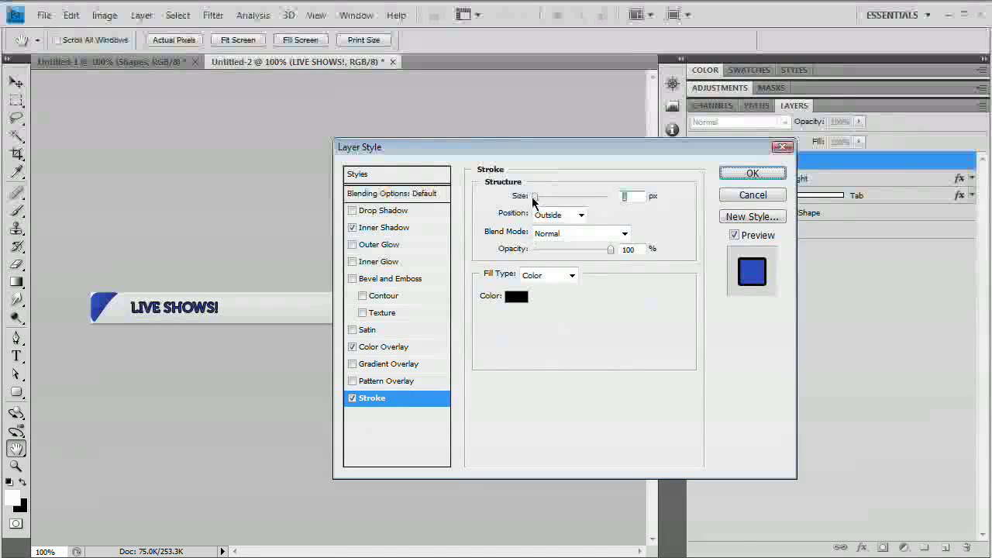
left_click(514, 298)
left_click(164, 132)
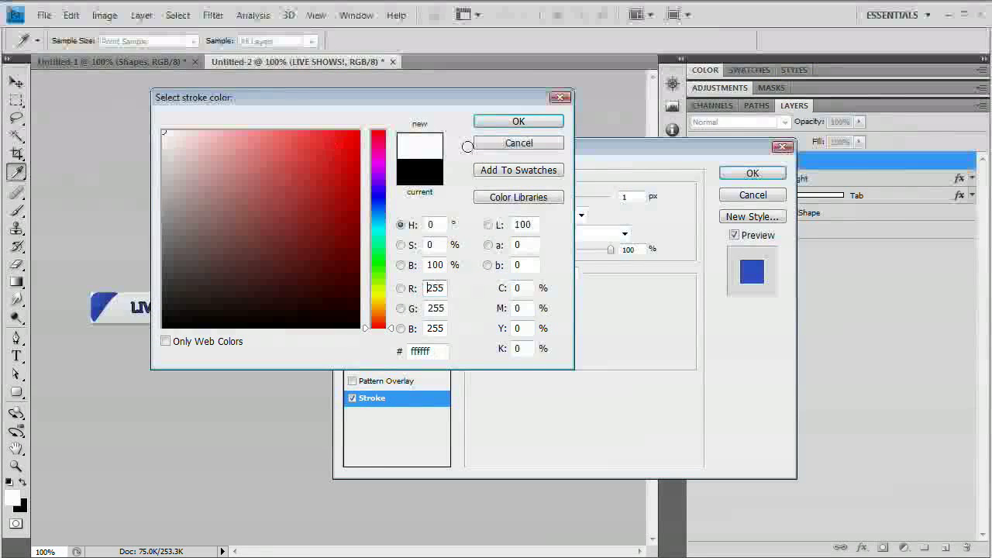
left_click(518, 121)
left_click_drag(564, 250, 549, 249)
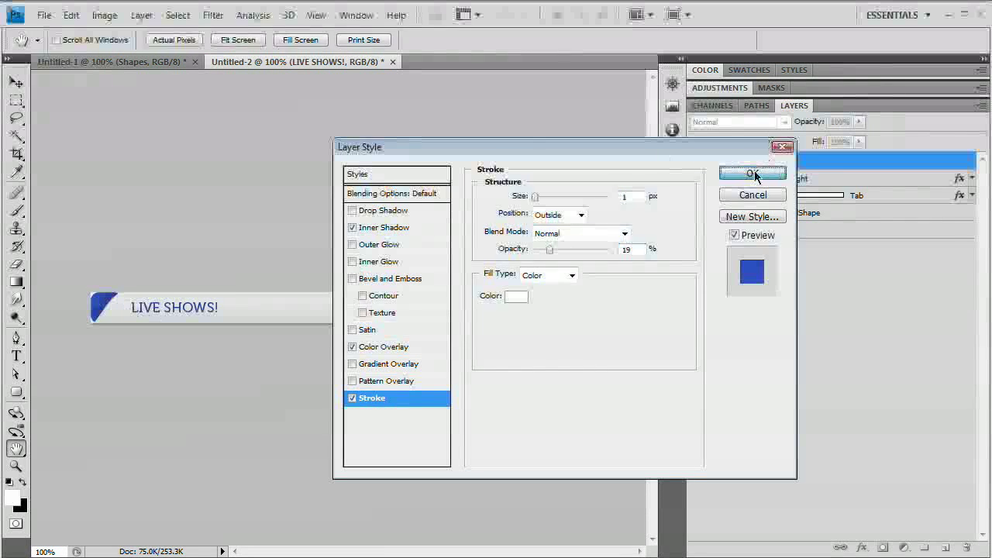
left_click(752, 173)
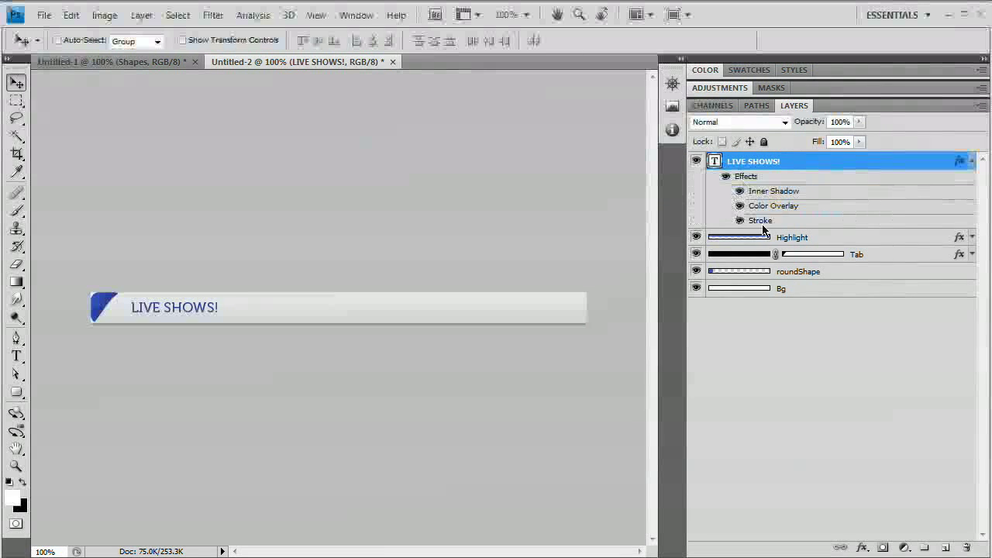
Detach the layer list from its dock and float it over the canvas above the title bar graphic.
right_click(787, 166)
left_click(760, 315)
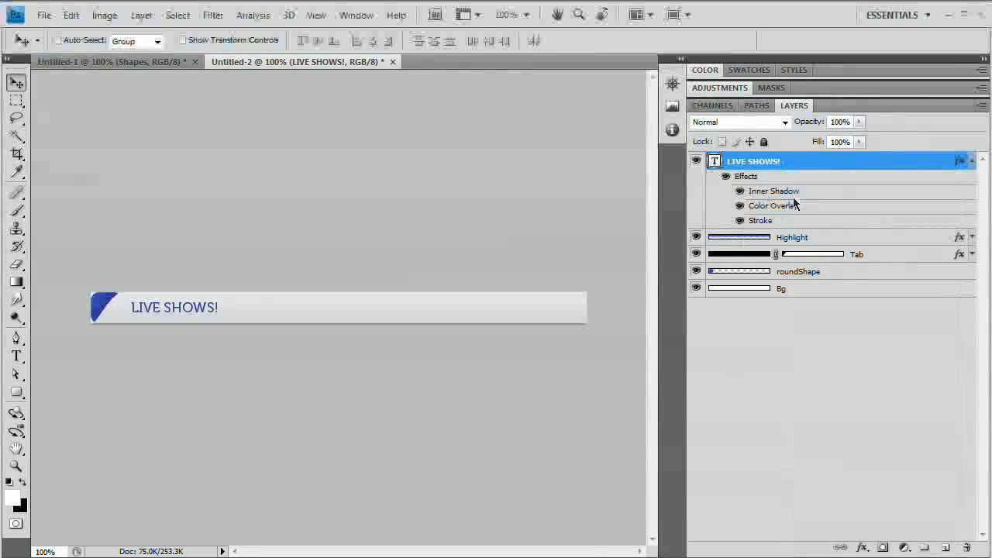
left_click_drag(802, 105, 718, 105)
left_click_drag(376, 146, 359, 138)
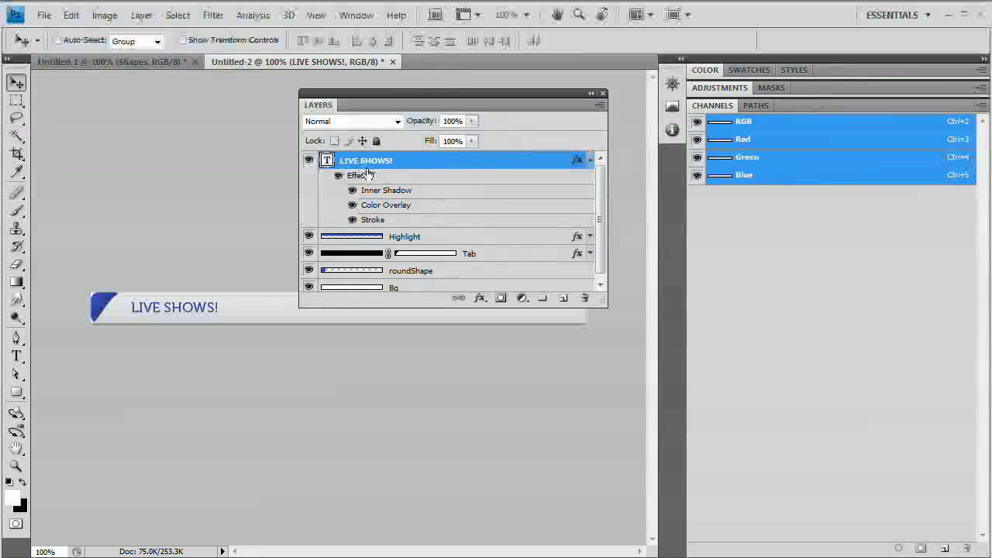
left_click_drag(436, 95, 310, 17)
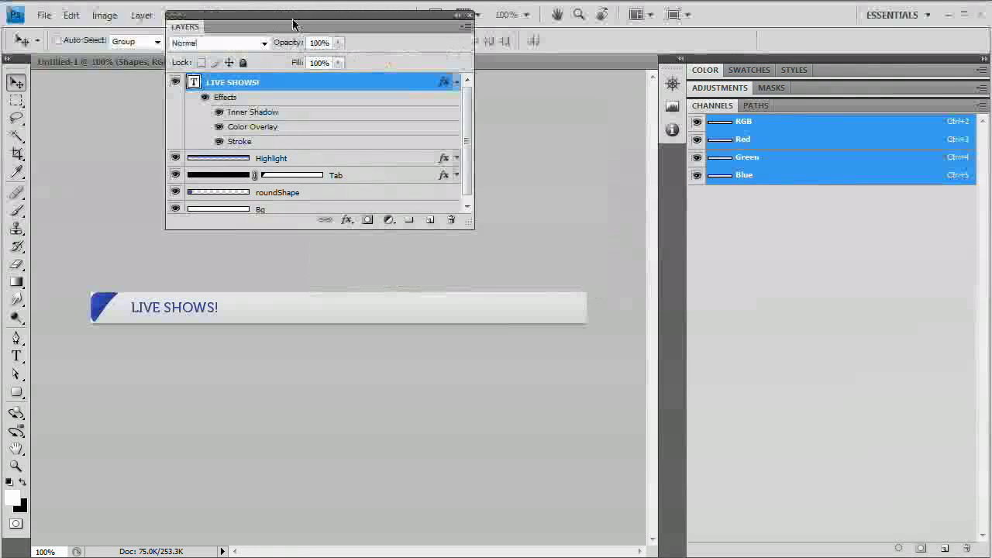
Copy the layer style of the LIVE SHOWS! text and dock the layer list back beside Channels and Paths.
right_click(268, 82)
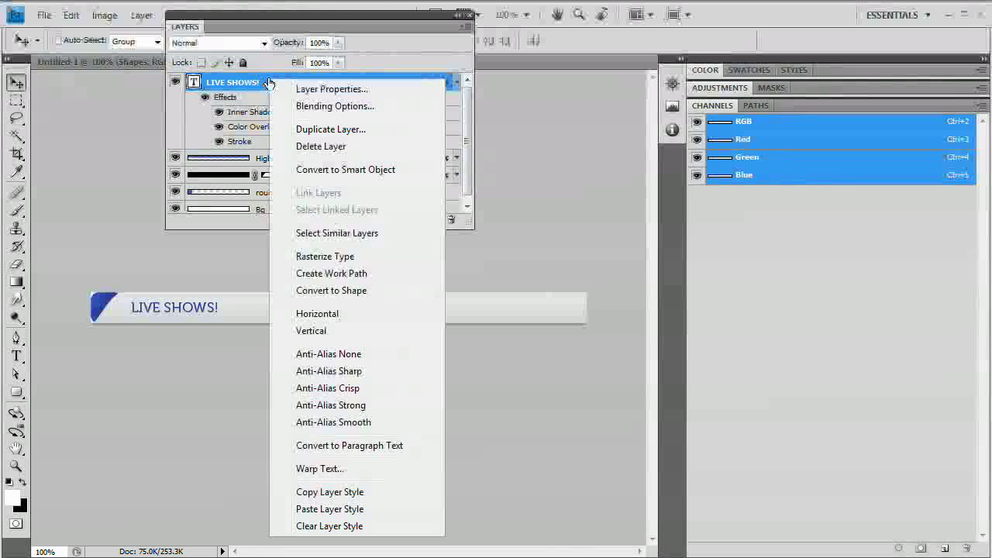
left_click(332, 493)
left_click_drag(186, 32, 783, 109)
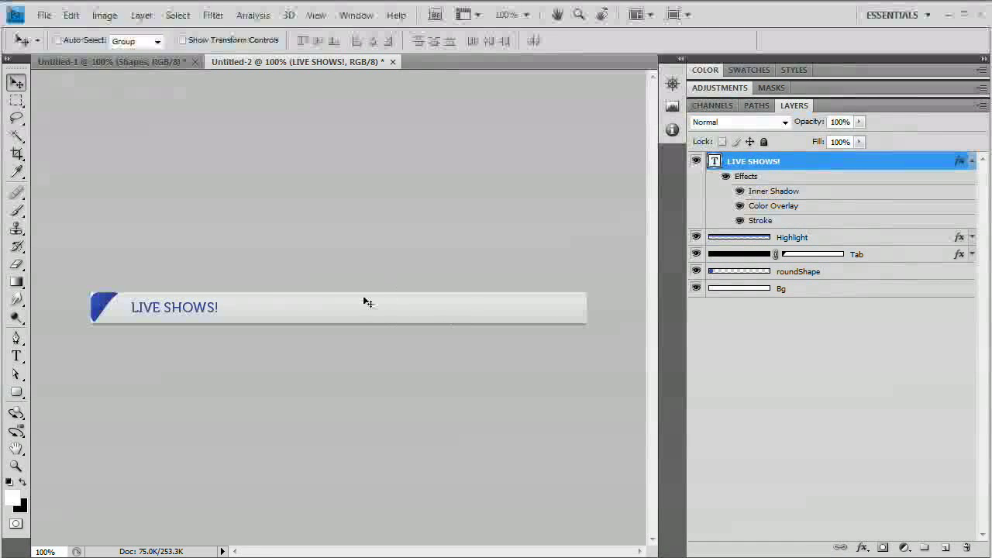
Switch to the Custom Shape tool with the solid heart as its shape.
left_click(18, 393)
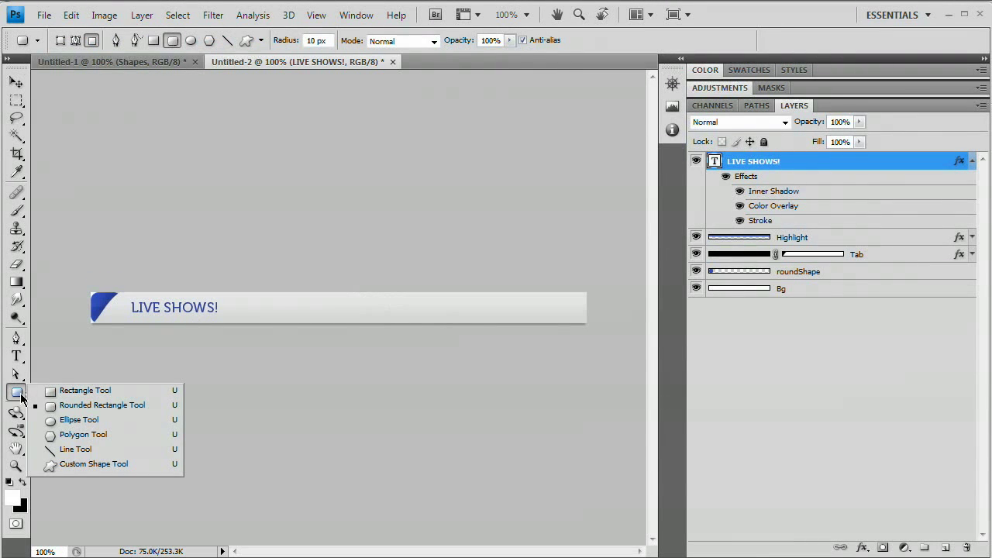
left_click(85, 465)
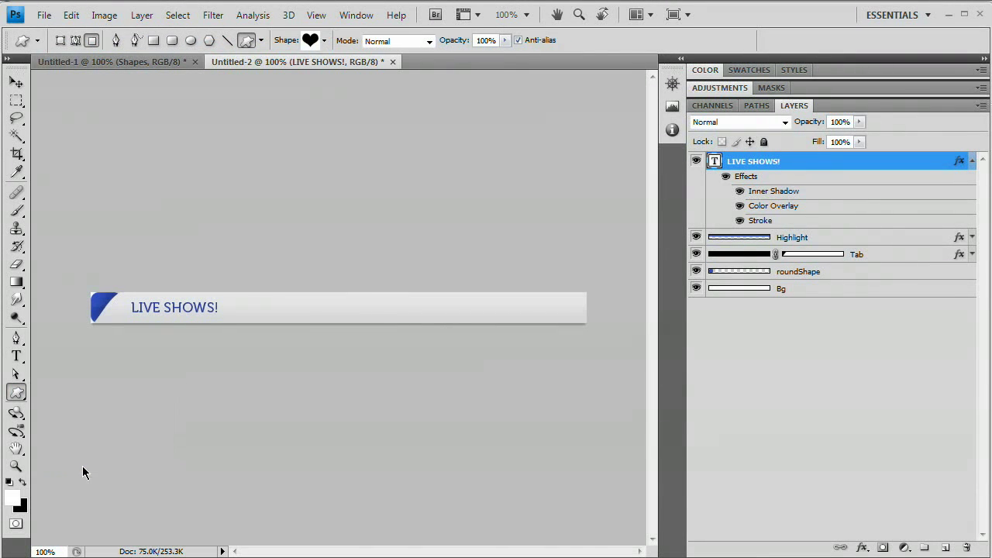
left_click(324, 41)
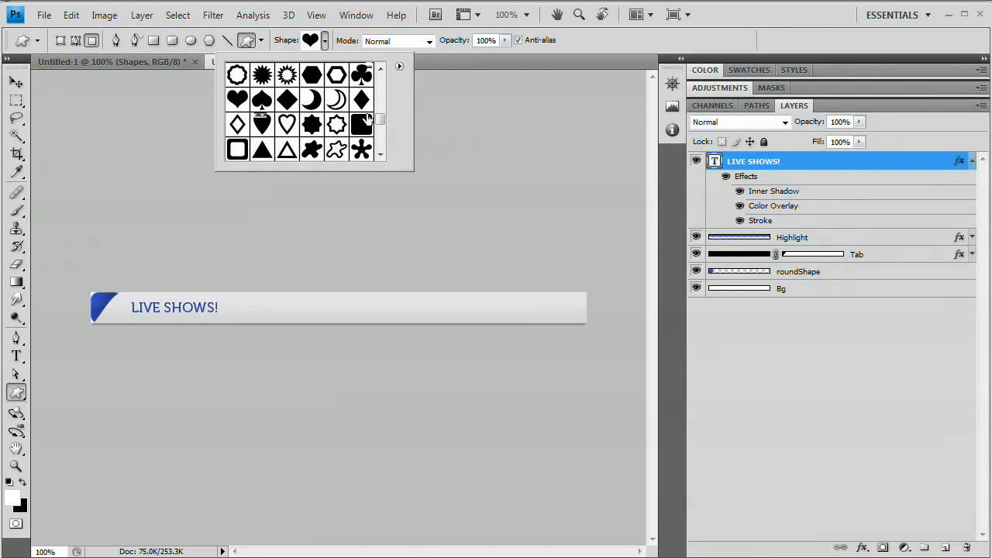
left_click(512, 306)
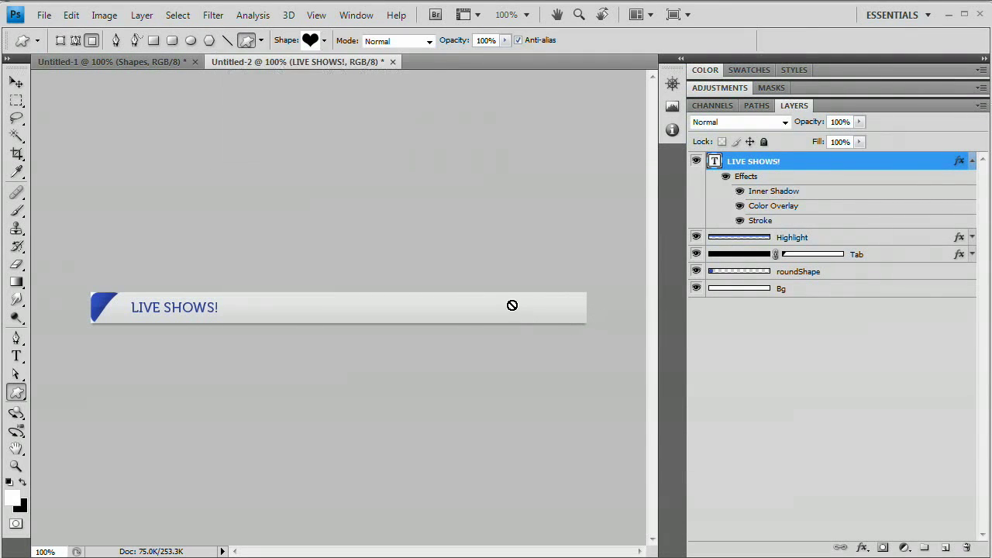
left_click(516, 239)
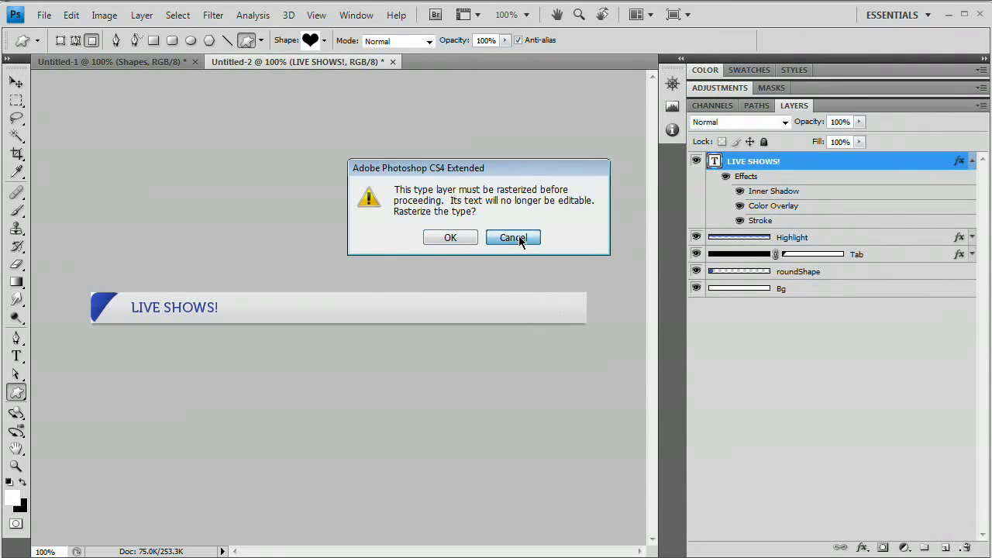
left_click(500, 237)
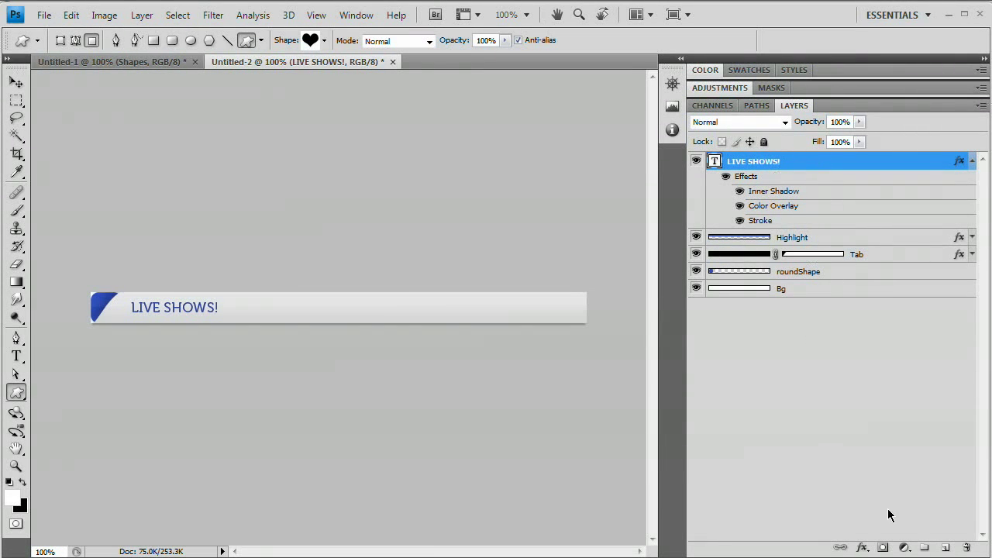
Create a new layer above the LIVE SHOWS! text and name it Icons.
left_click(947, 548)
double_click(788, 163)
type("Icons")
key("Return")
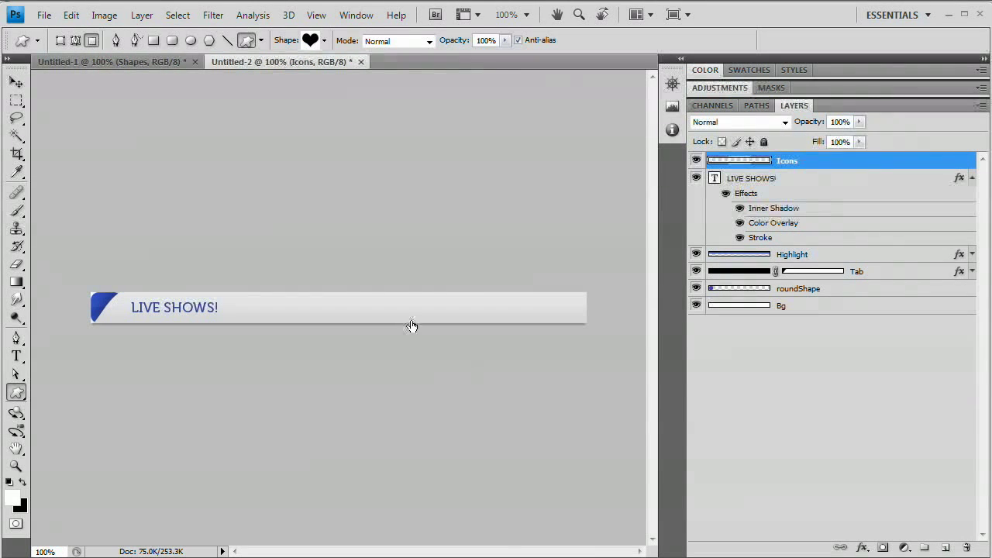
Draw a small white heart and a radiation symbol of similar size side by side near the title bar's right end.
left_click_drag(467, 297, 487, 316)
left_click(324, 41)
left_click_drag(381, 124, 380, 132)
left_click(361, 117)
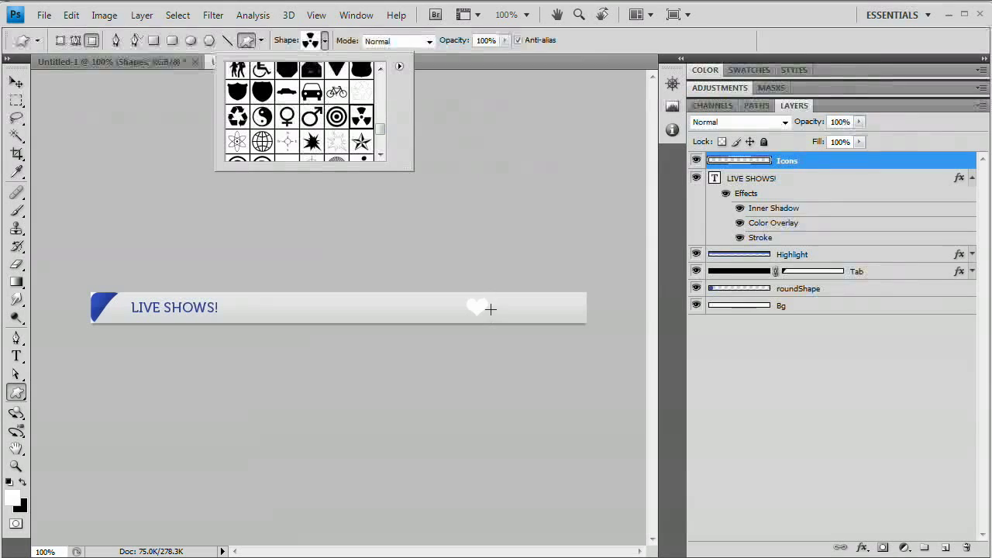
left_click_drag(498, 298, 519, 318)
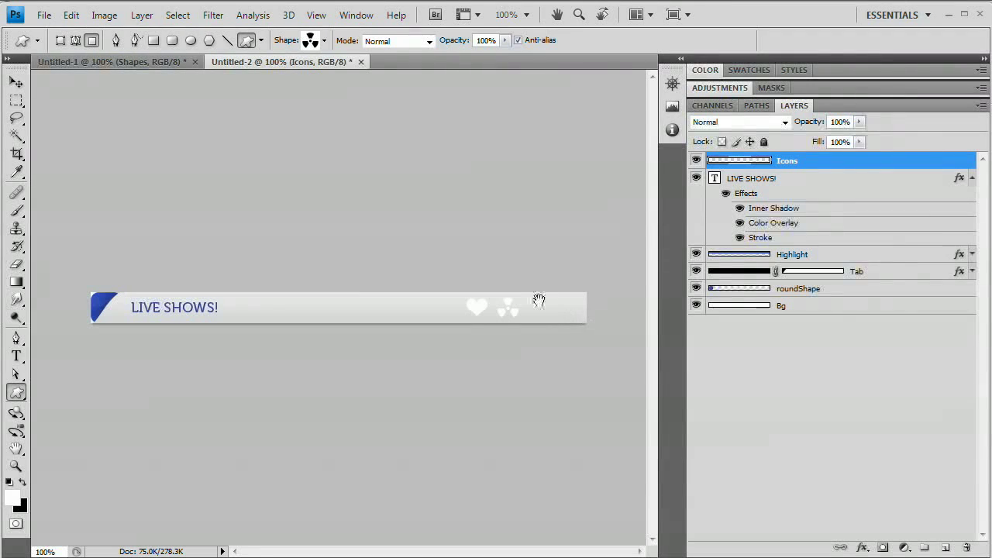
Paste the copied LIVE SHOWS! layer style onto the Icons layer.
right_click(801, 163)
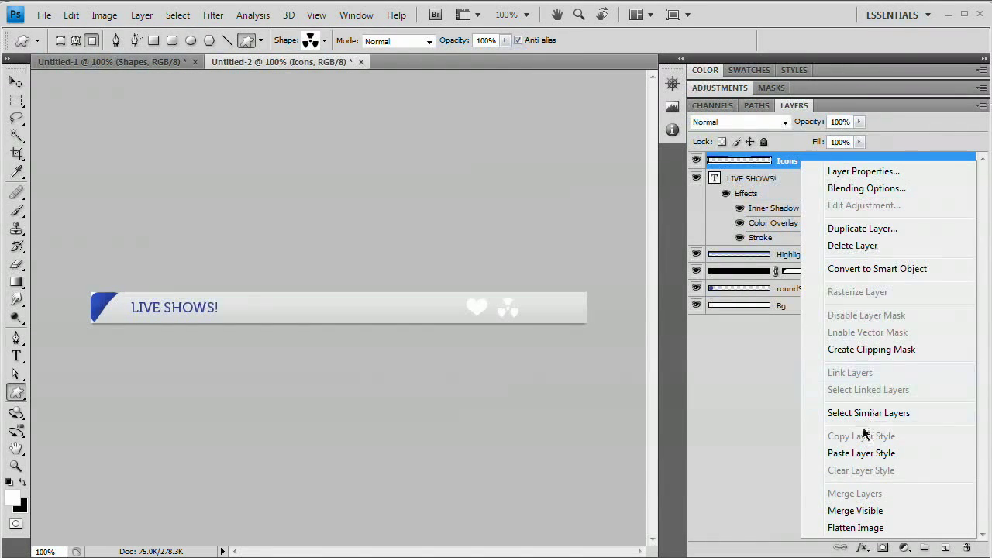
left_click(862, 456)
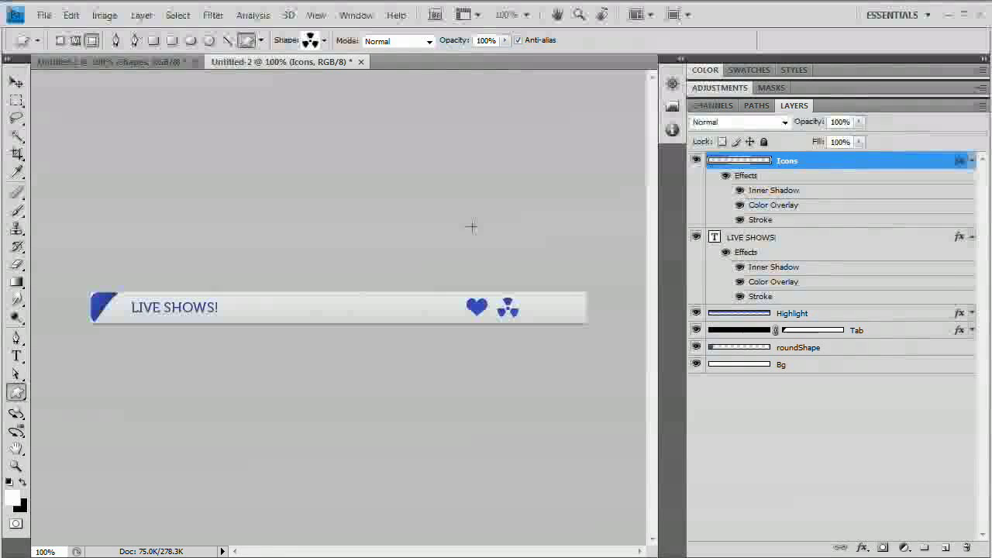
double_click(960, 161)
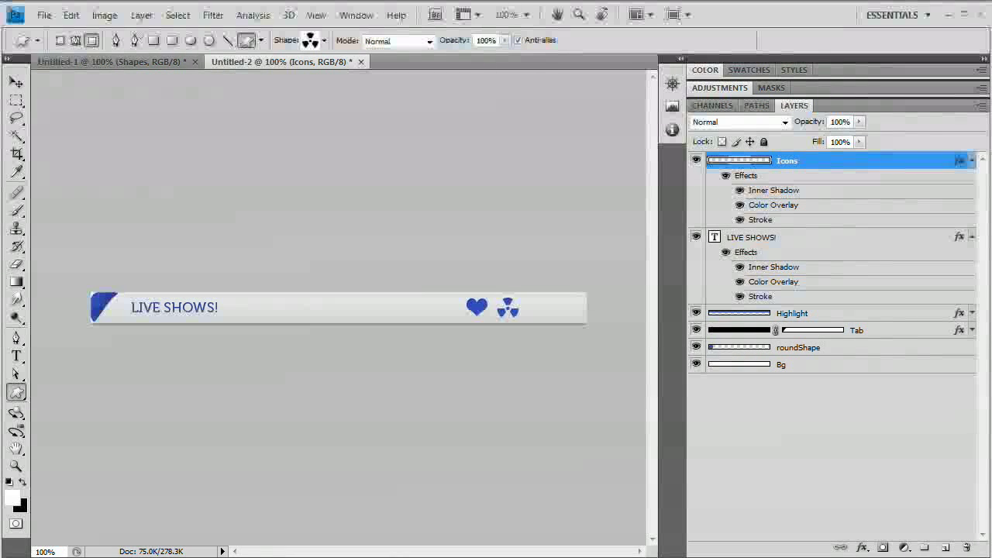